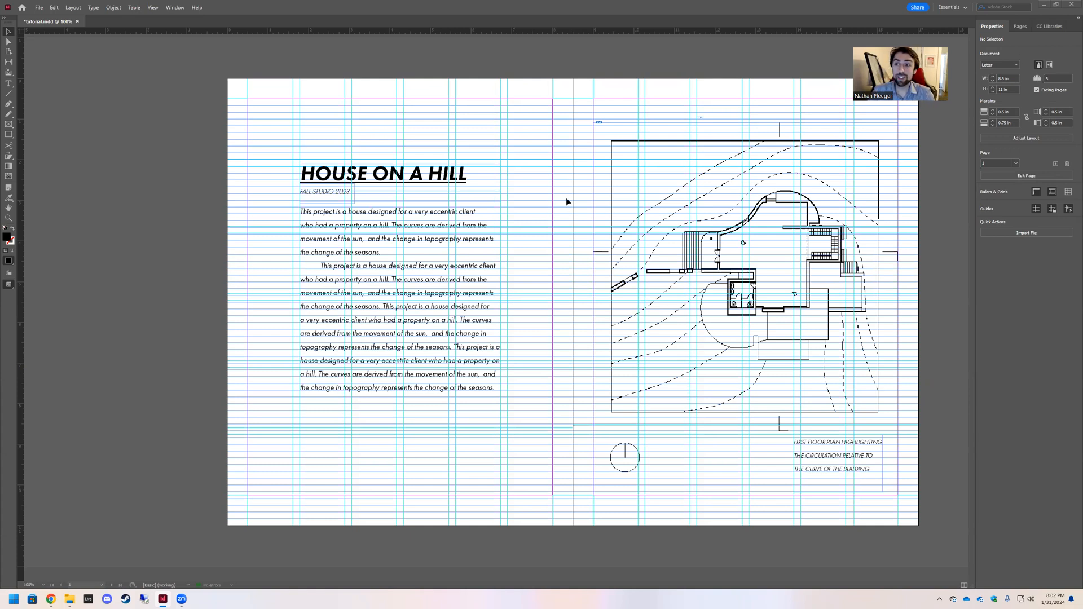
Step: Show the Pages panel and inspect the A-Parent parent spread's context options
scroll(541, 232, "up", 1)
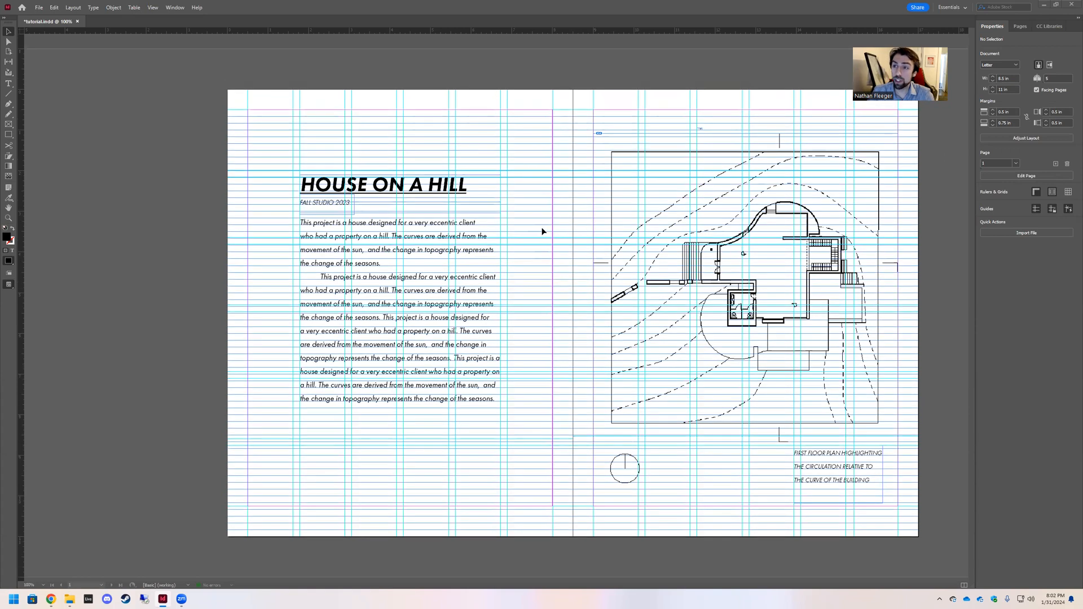
scroll(541, 232, "down", 5)
scroll(657, 200, "down", 9)
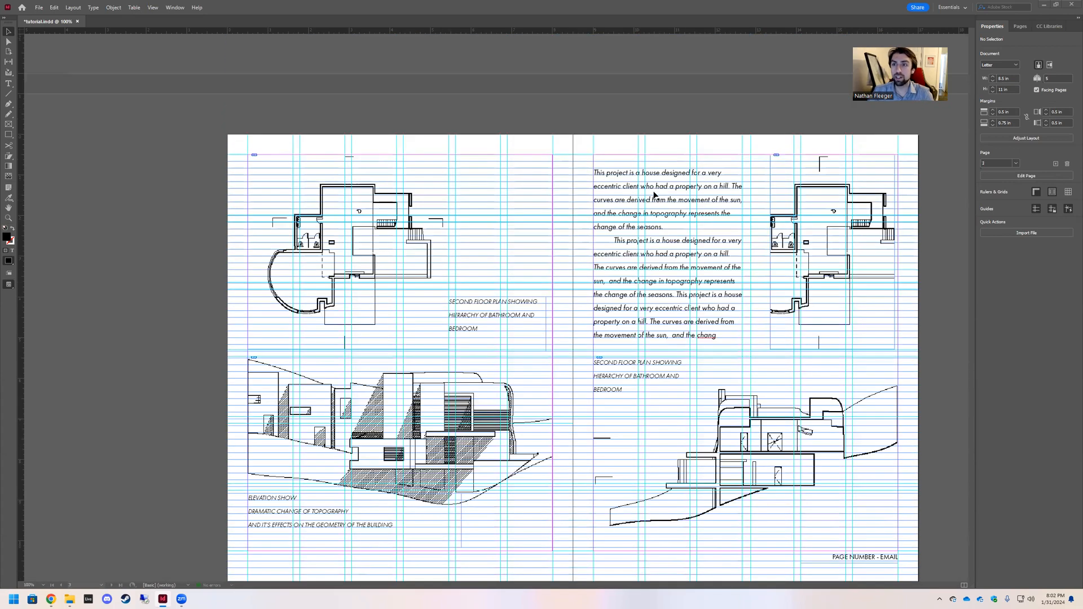
scroll(654, 195, "down", 5)
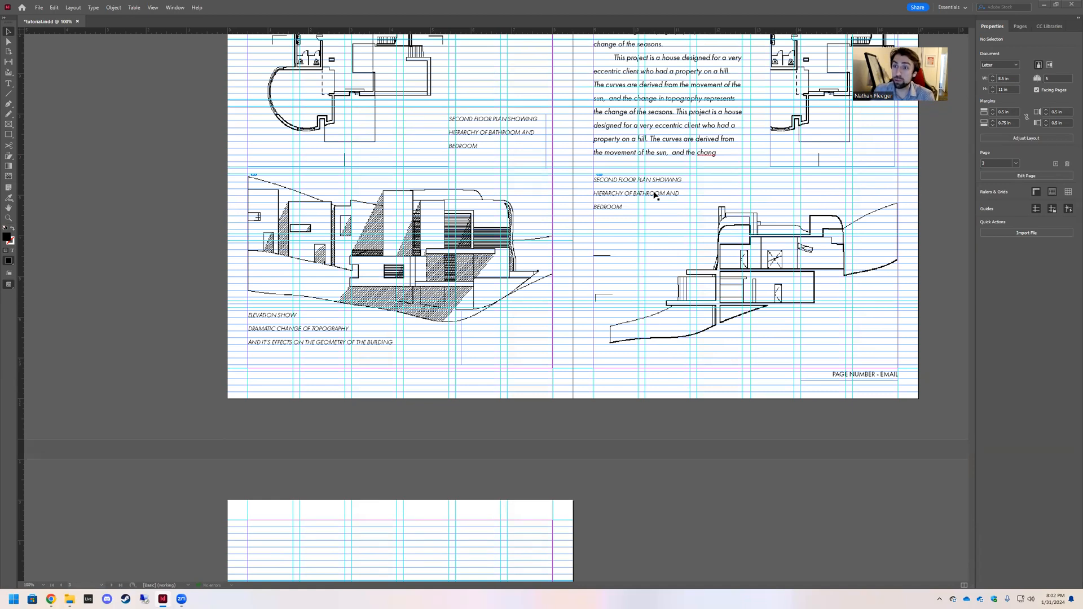
scroll(559, 280, "up", 15)
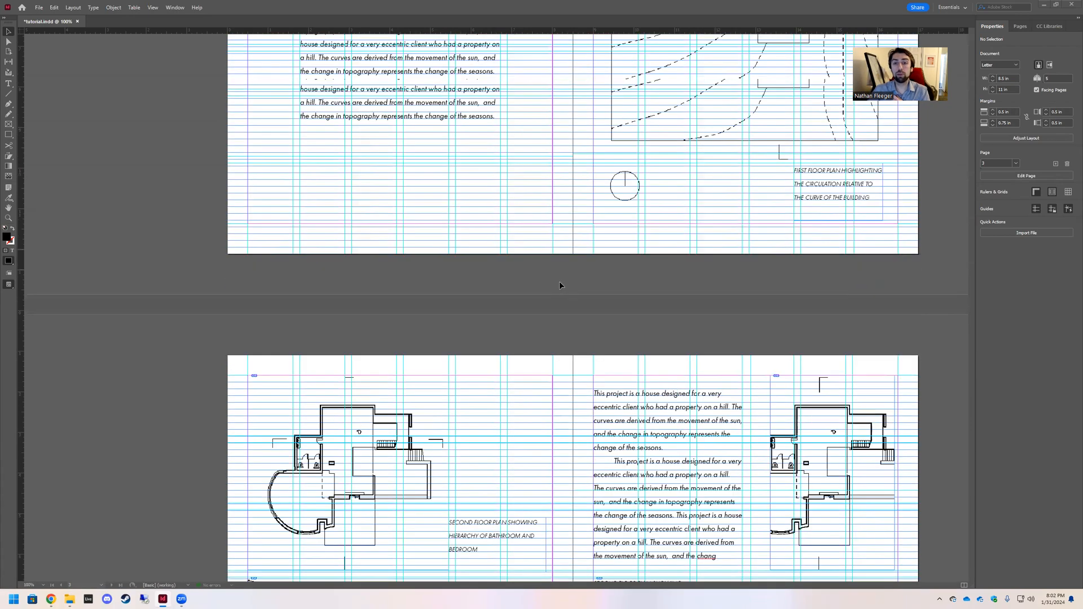
scroll(595, 314, "up", 4)
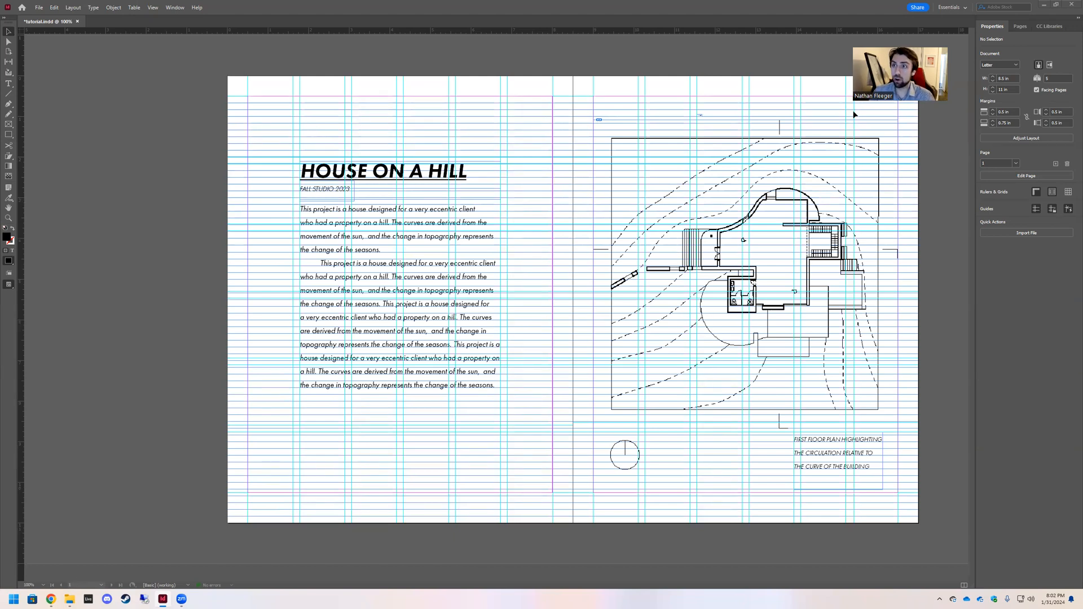
left_click(1024, 27)
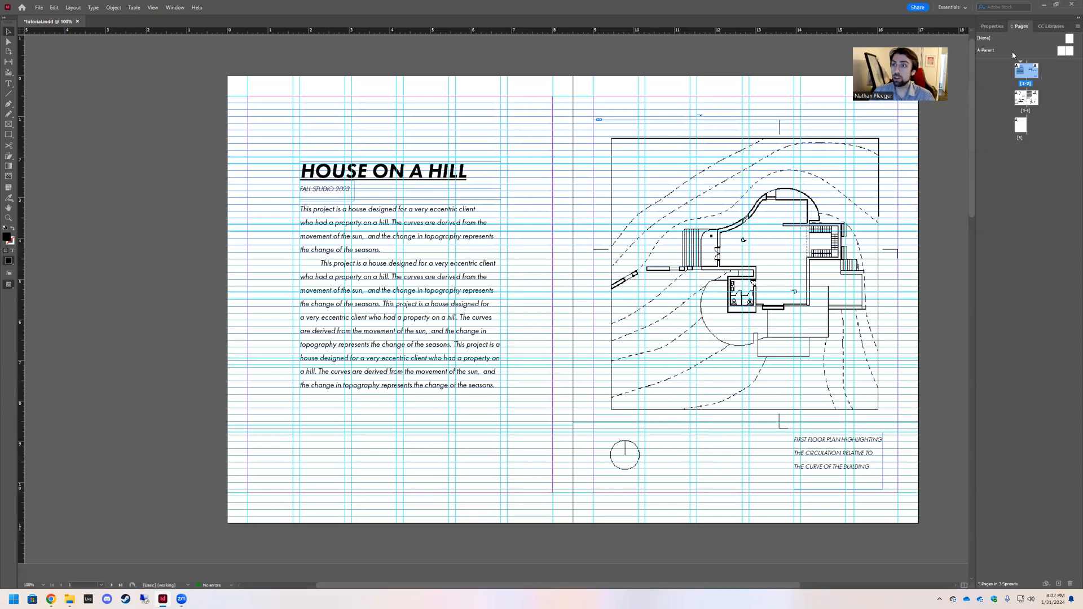
left_click(984, 53)
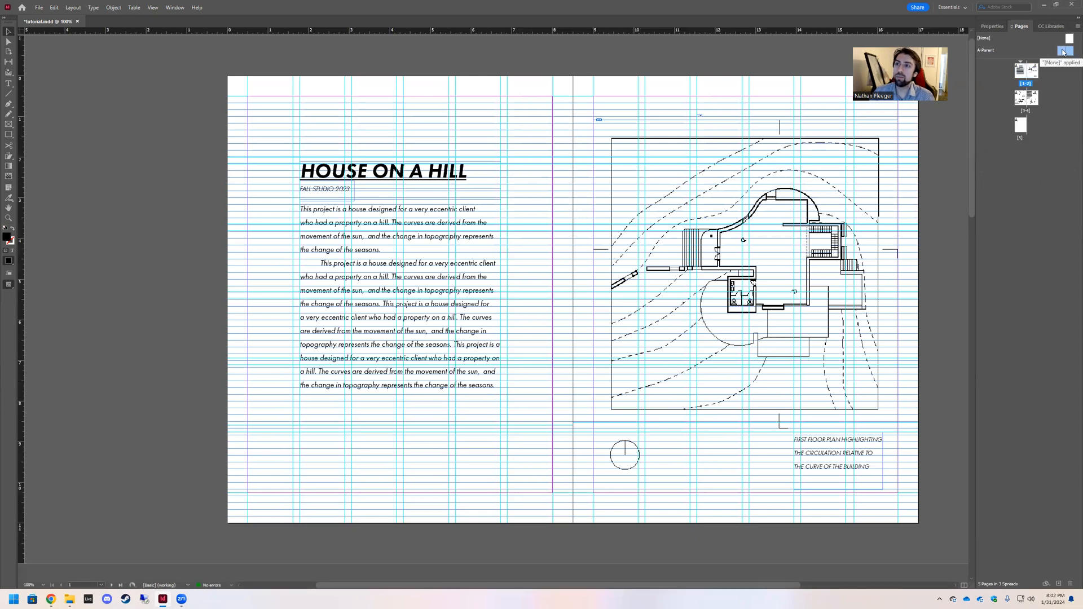
right_click(985, 52)
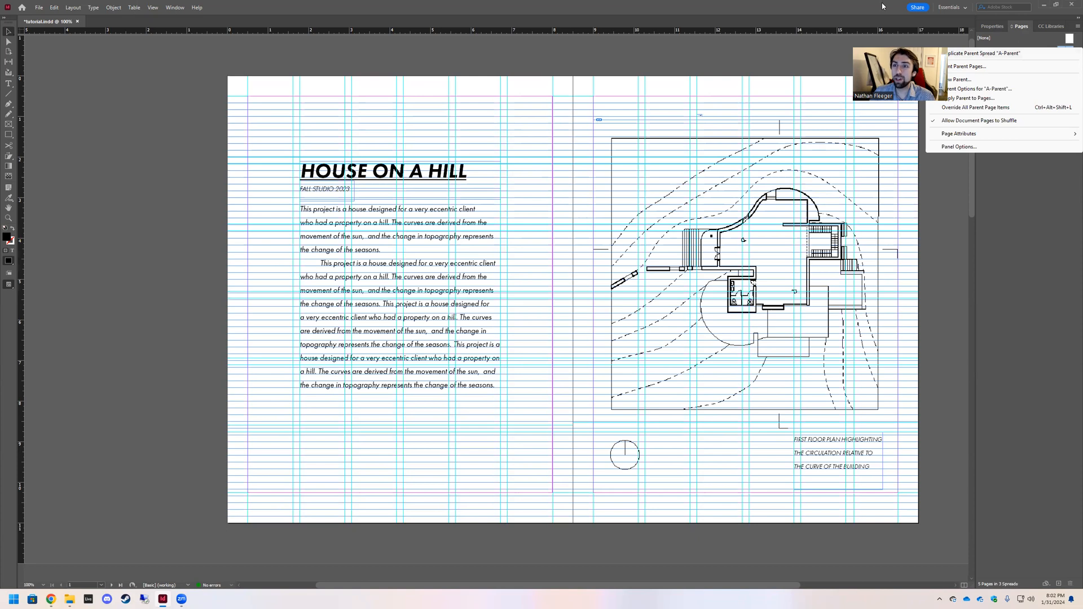
left_click(881, 6)
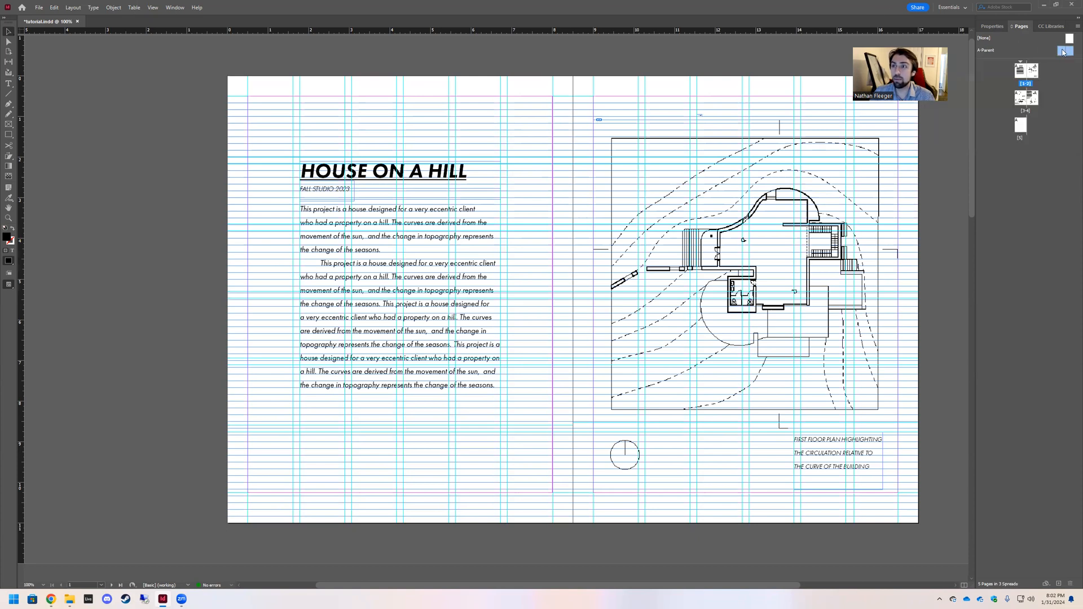
Step: On A-Parent, draw a large black rectangle on the left page and a small square on the right, then view spread 1-2
double_click(1063, 52)
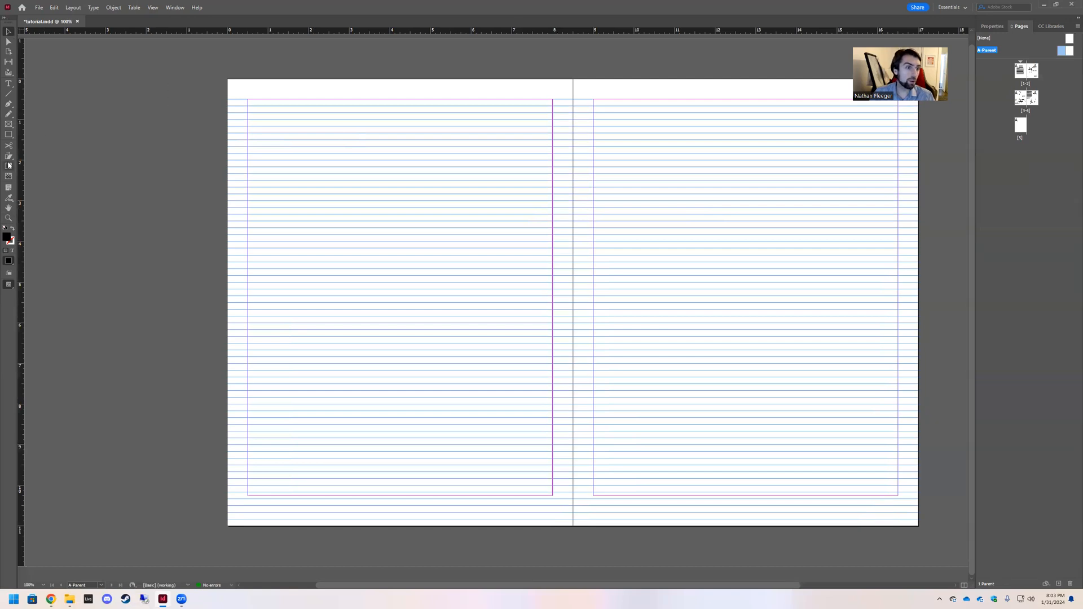
left_click(9, 134)
left_click_drag(406, 161, 516, 302)
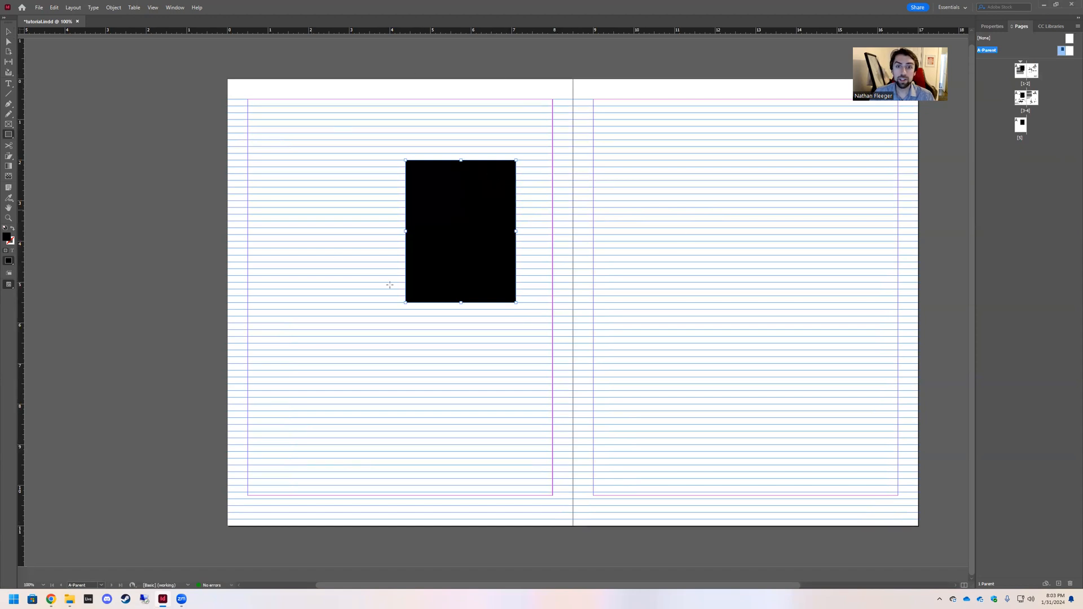
left_click_drag(633, 404, 670, 438)
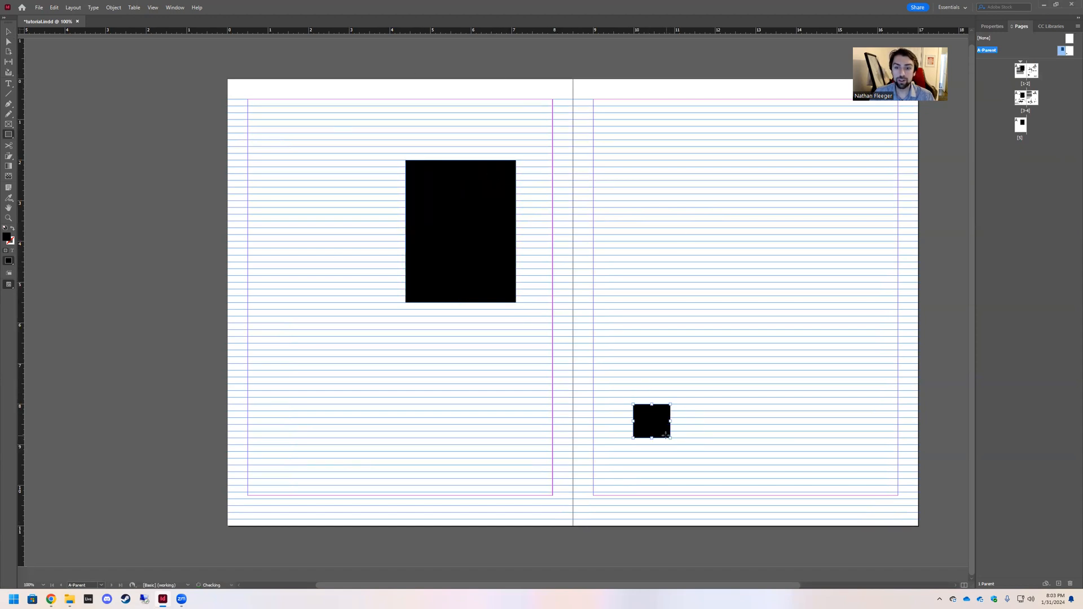
double_click(1026, 72)
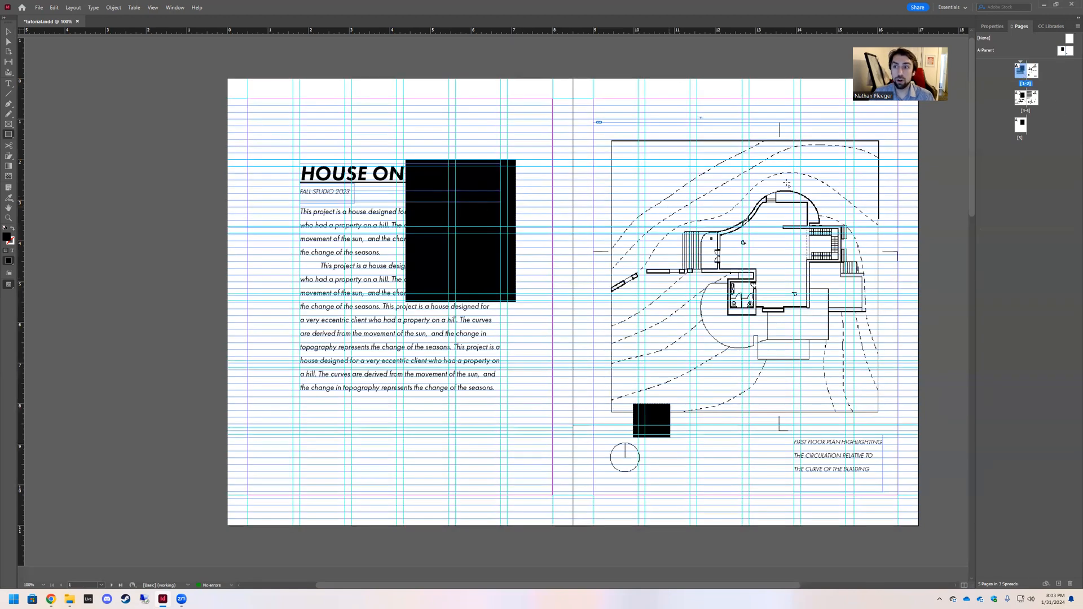
Step: Add four new pages from spread 3-4, then undo the wrongly placed pages
left_click(1026, 97)
scroll(605, 268, "down", 5)
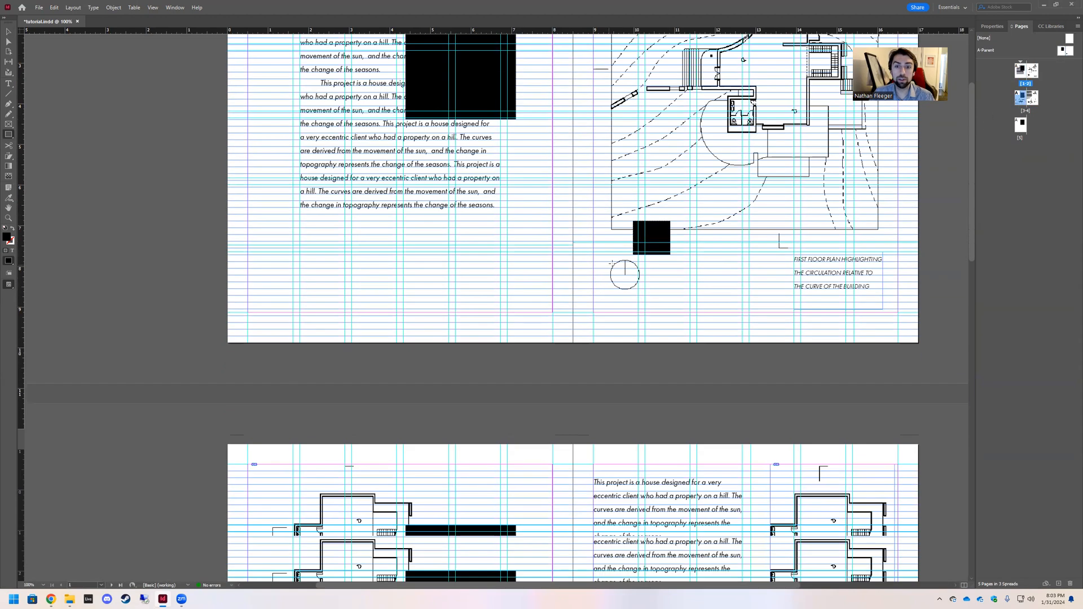
scroll(673, 304, "down", 6)
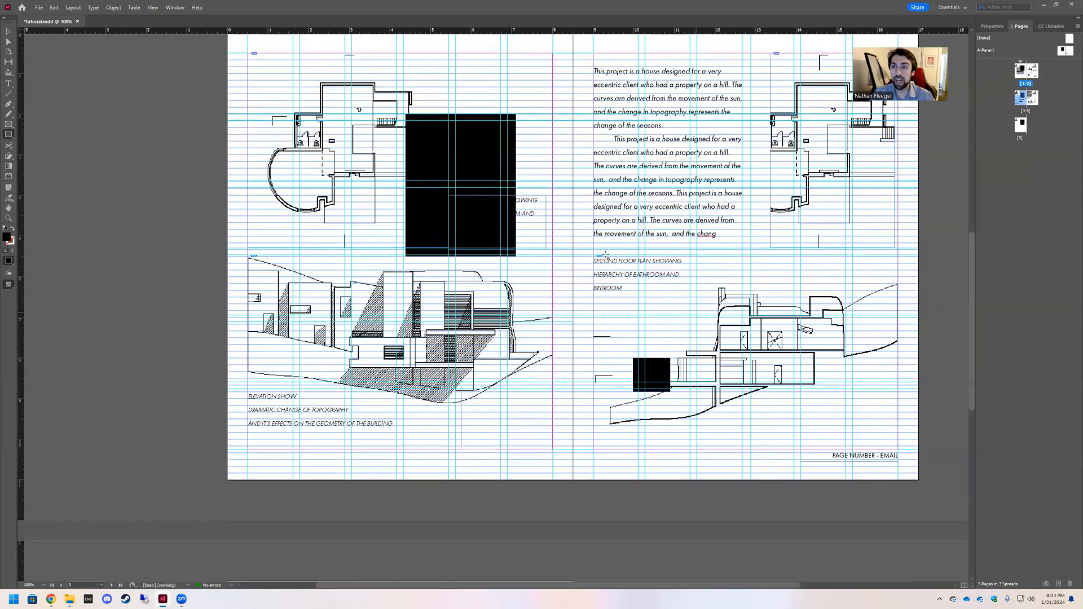
scroll(614, 275, "down", 8)
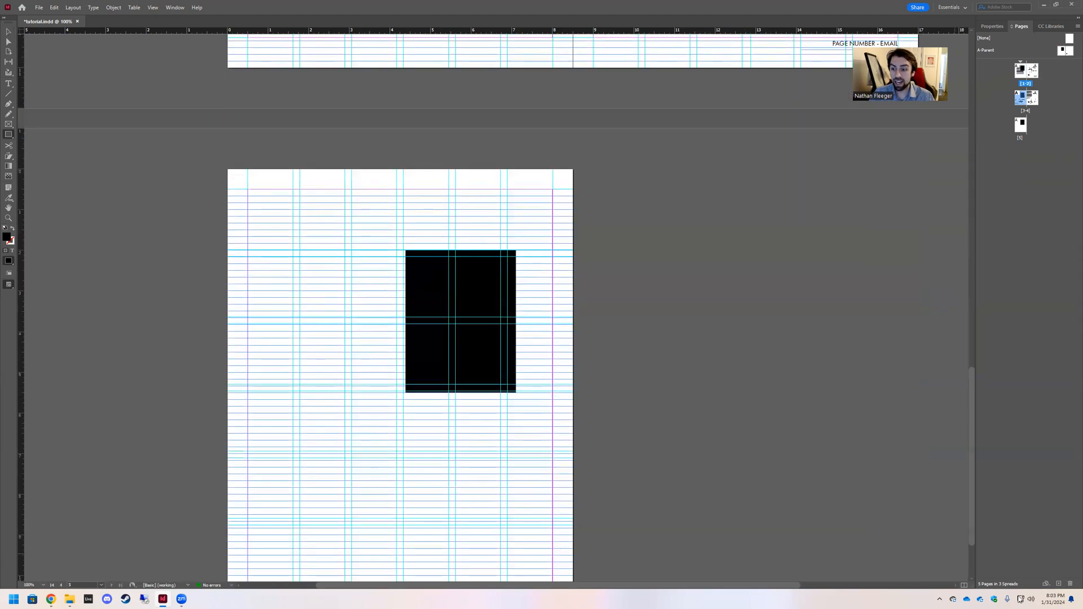
left_click(1060, 585)
left_click(1058, 584)
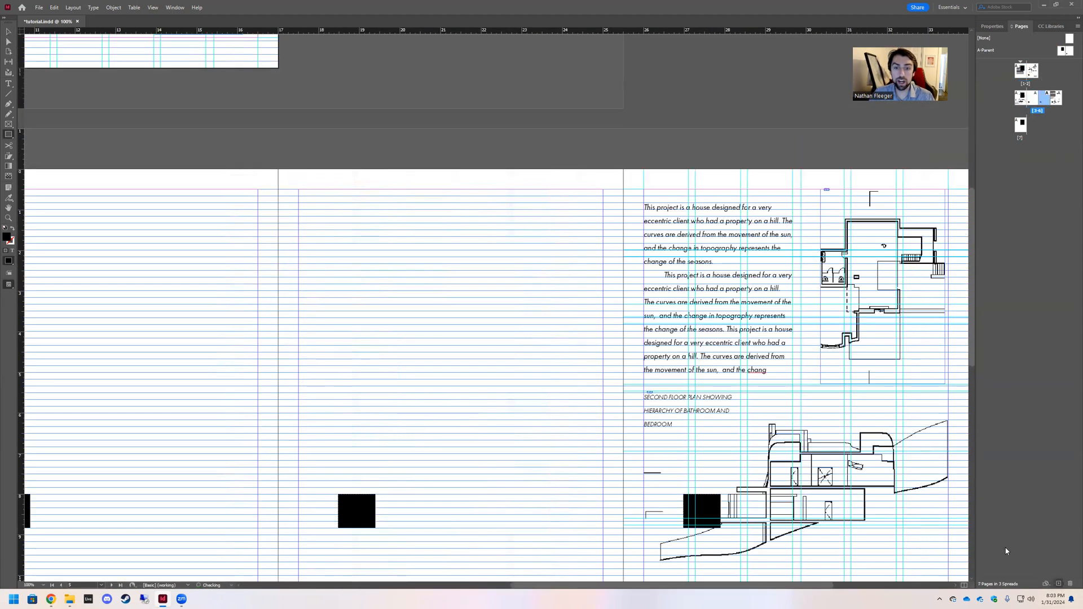
left_click(1057, 584)
left_click(1058, 584)
scroll(599, 366, "down", 3)
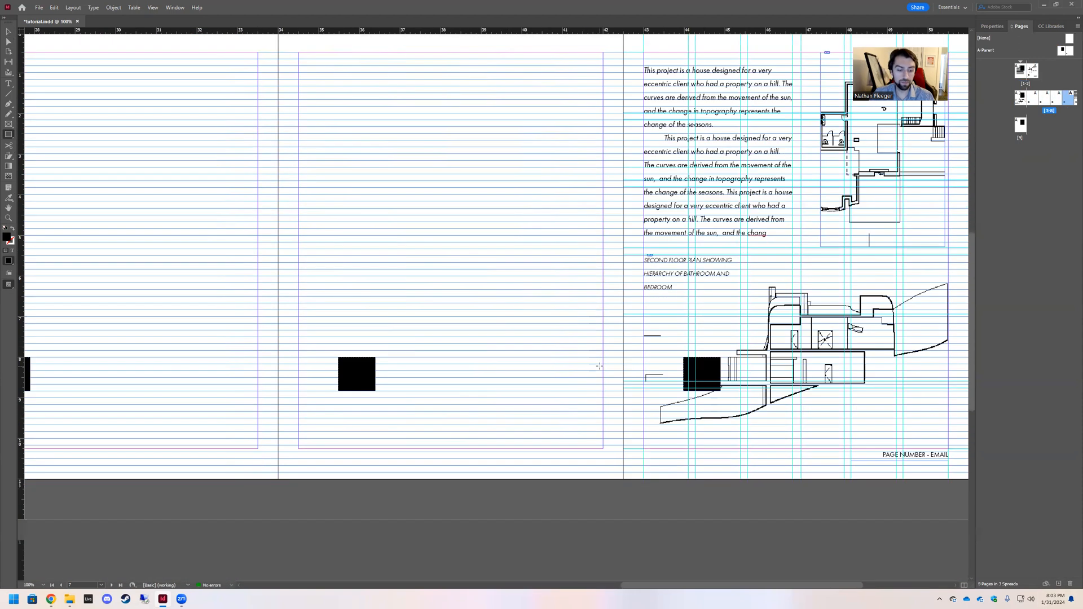
key("ctrl+z")
key("ctrl+z")
key("ctrl+z")
key("ctrl+z")
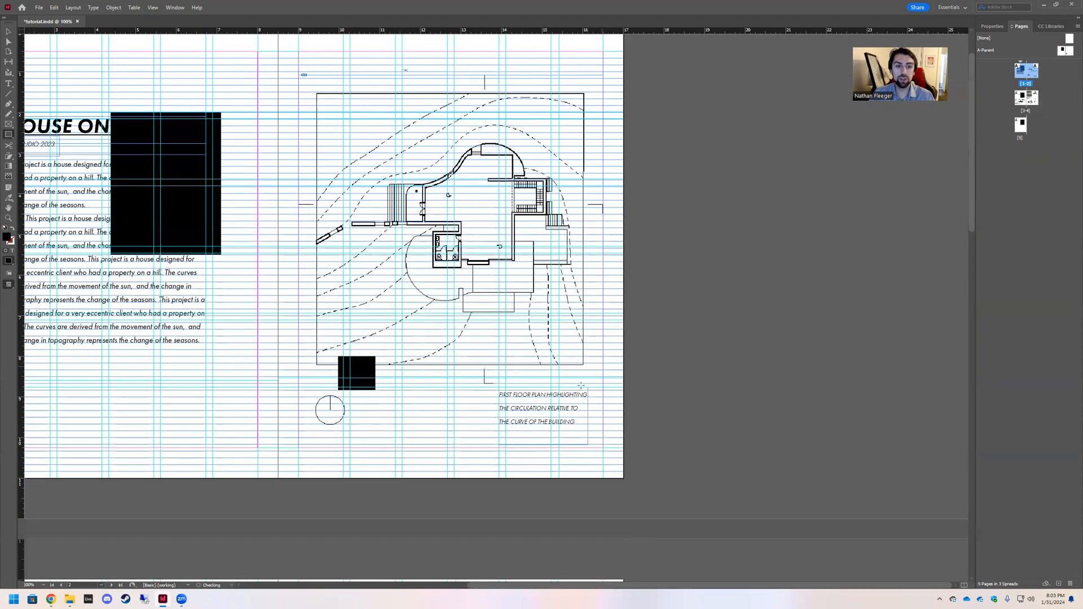
scroll(580, 385, "up", 1)
Step: Add new pages after page 5 until the document has 9 pages in 5 spreads
left_click(991, 26)
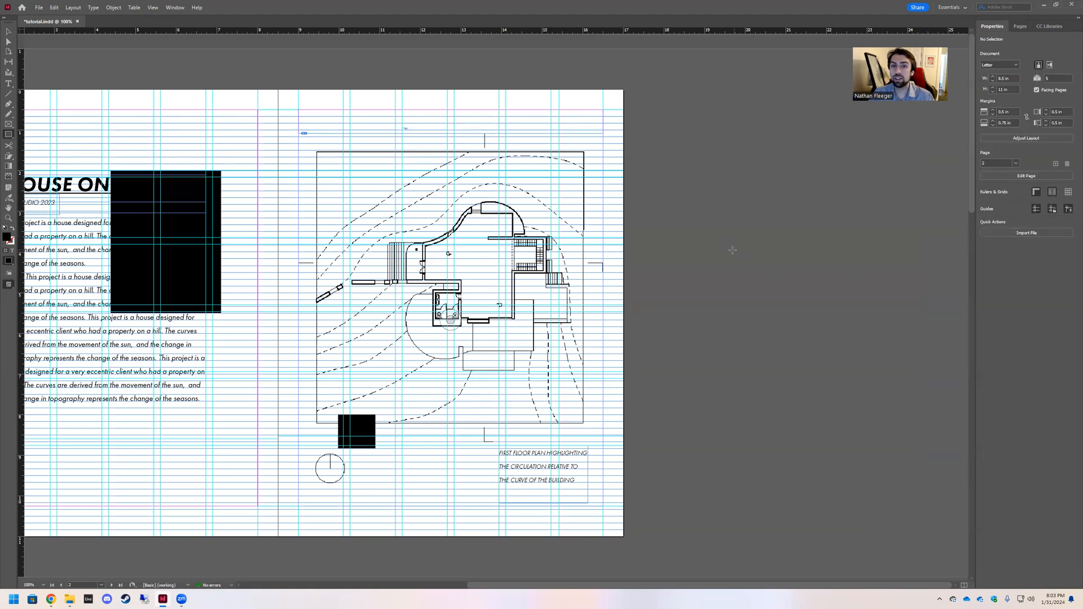
left_click(1020, 27)
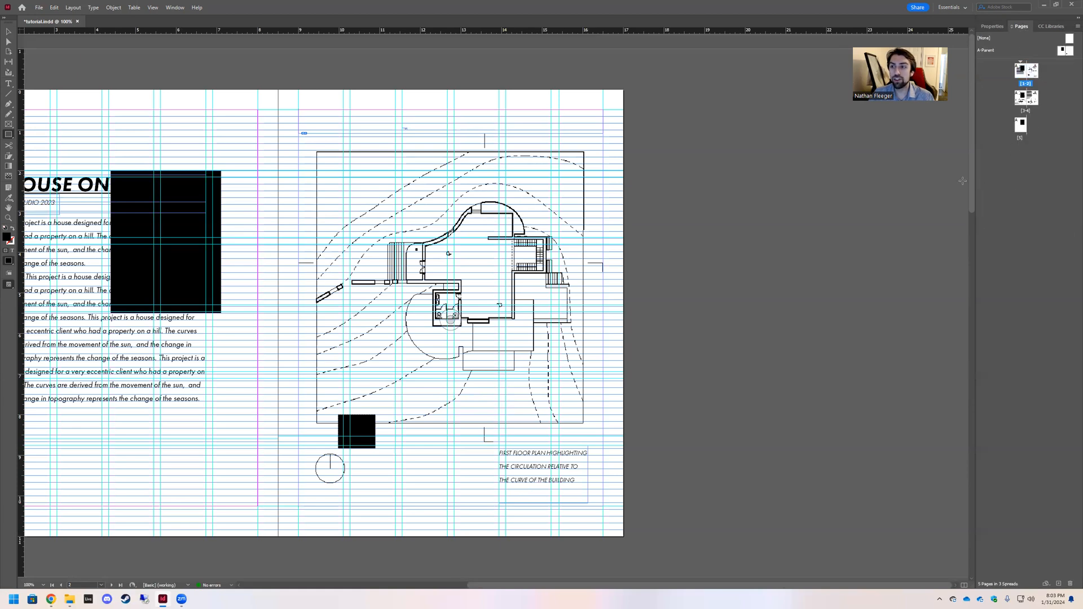
double_click(1021, 125)
left_click(1059, 584)
left_click(1062, 583)
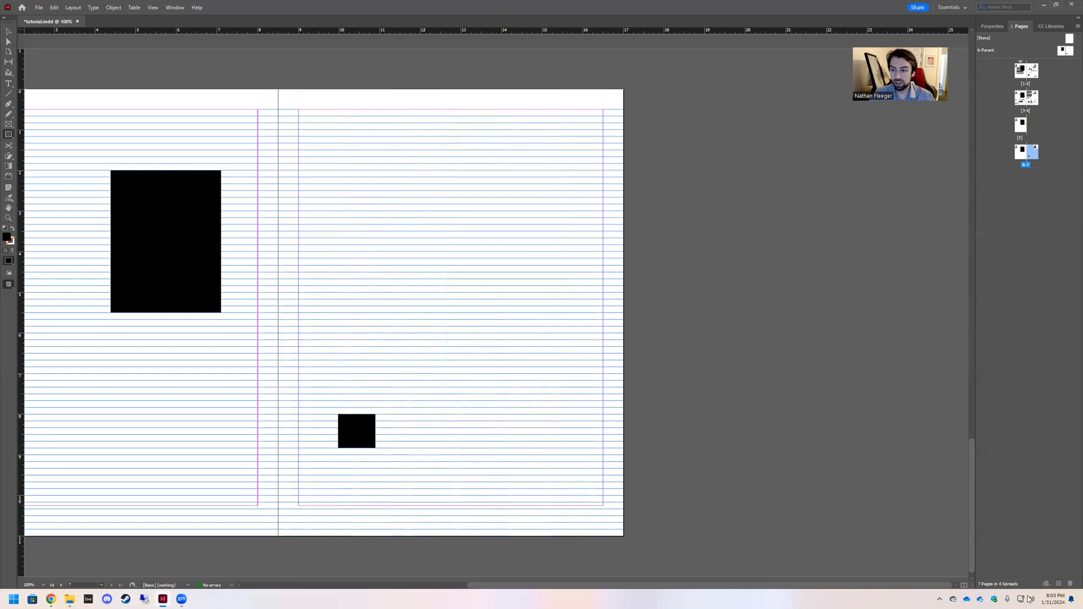
left_click(1059, 584)
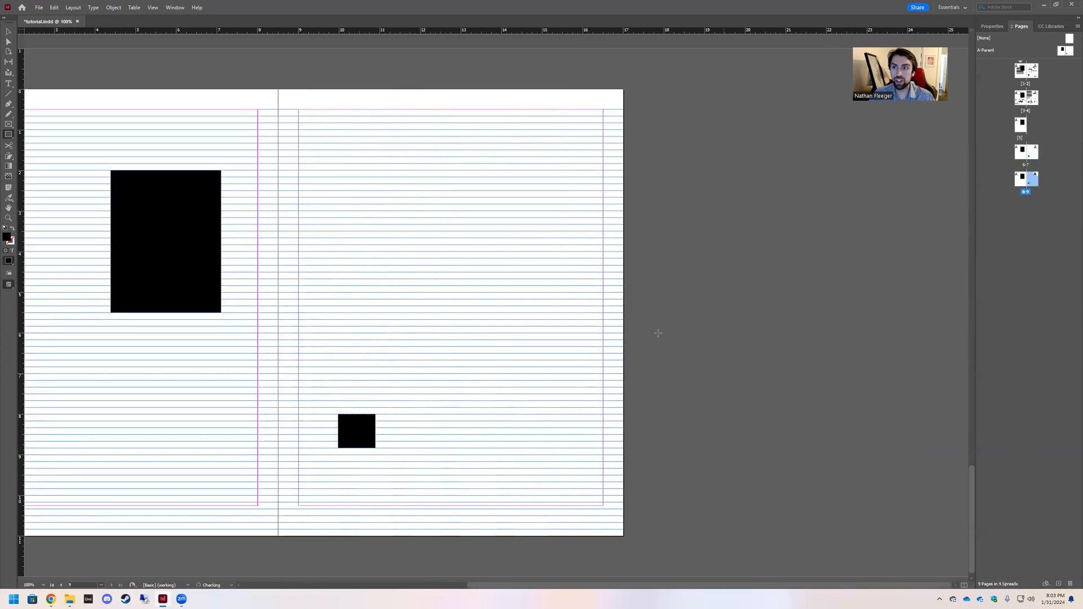
scroll(506, 361, "up", 5)
scroll(505, 348, "down", 7)
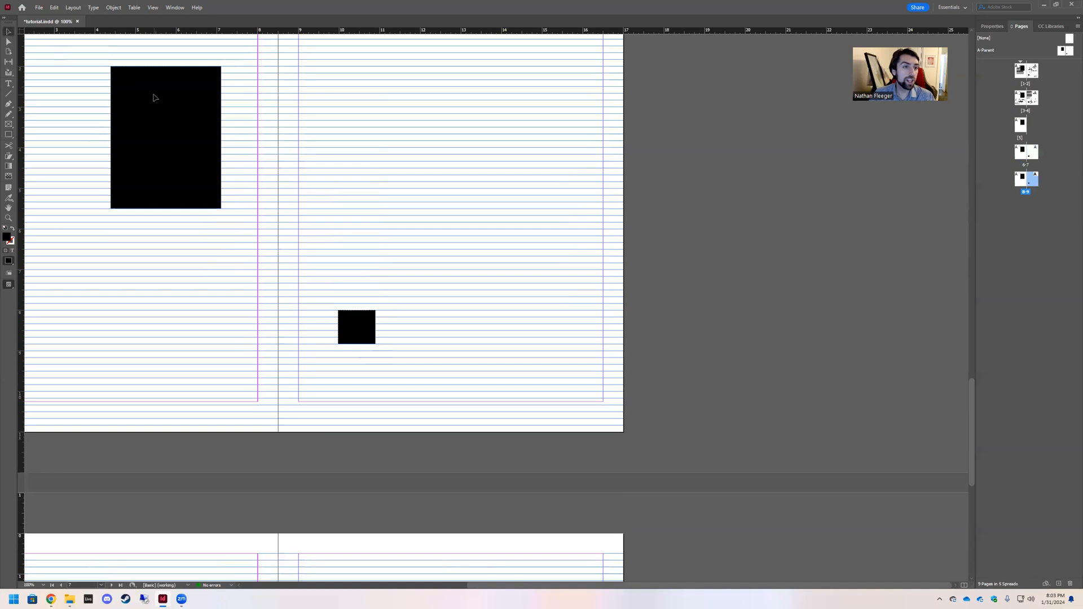
scroll(169, 141, "up", 3)
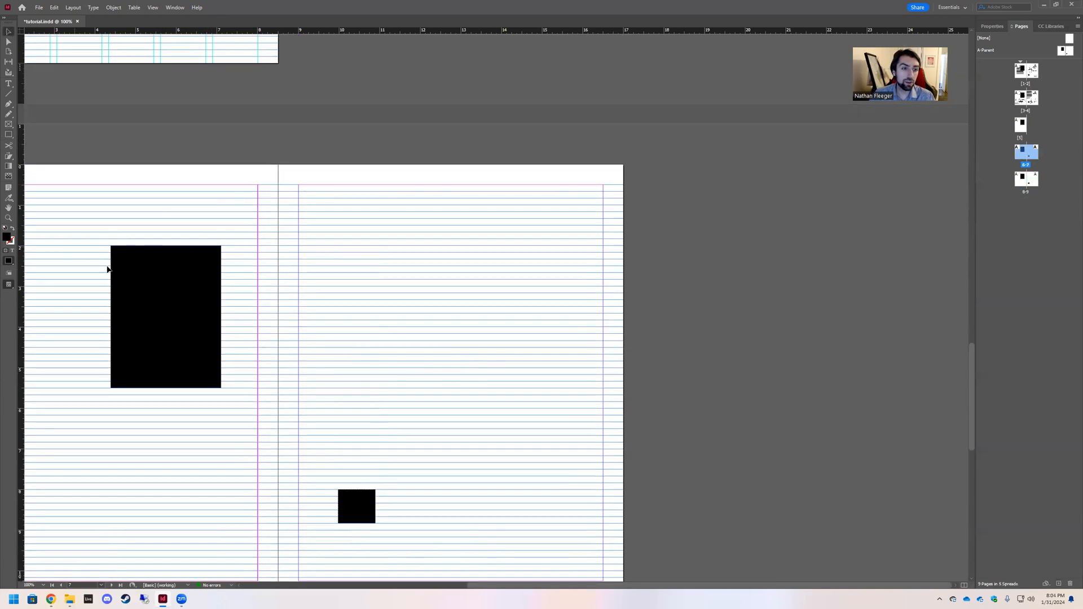
scroll(136, 265, "up", 3)
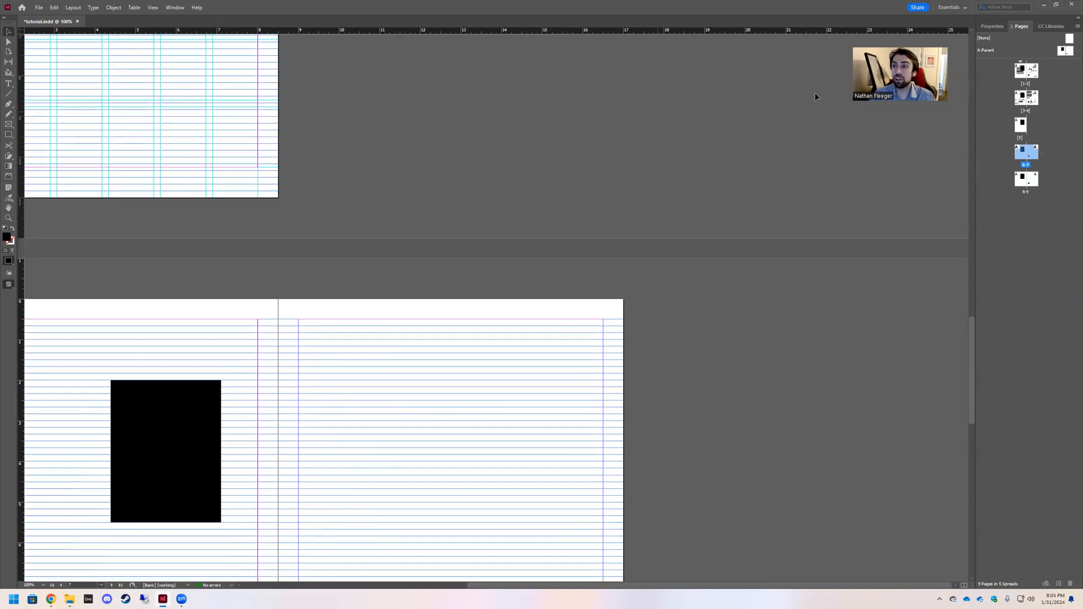
double_click(1066, 51)
Step: Delete the large black rectangle and the small black square from the A-Parent spread
left_click(503, 242)
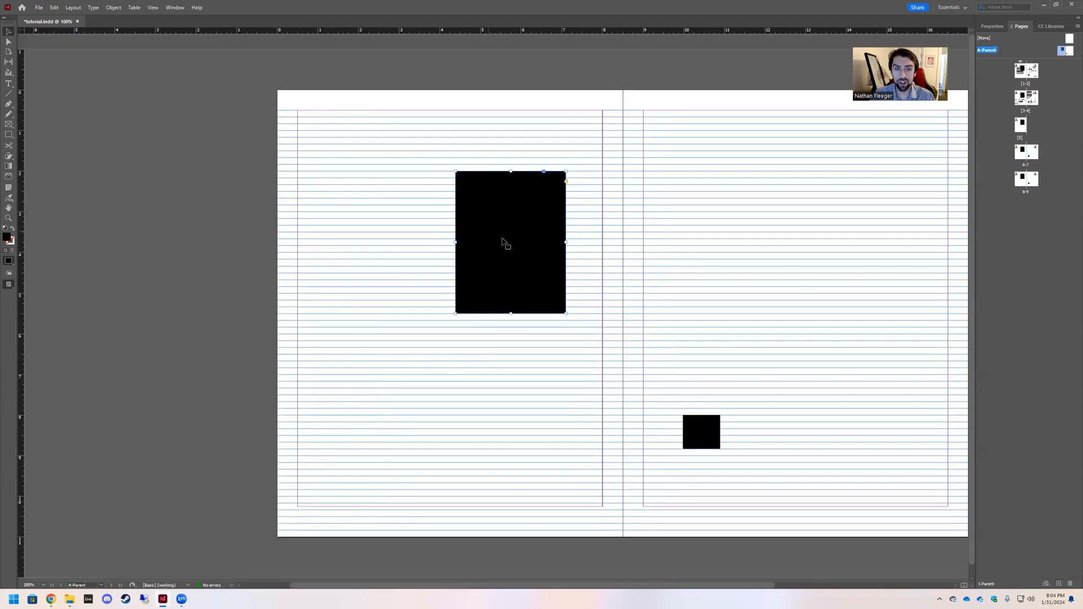
key("Delete")
left_click(686, 427)
key("Delete")
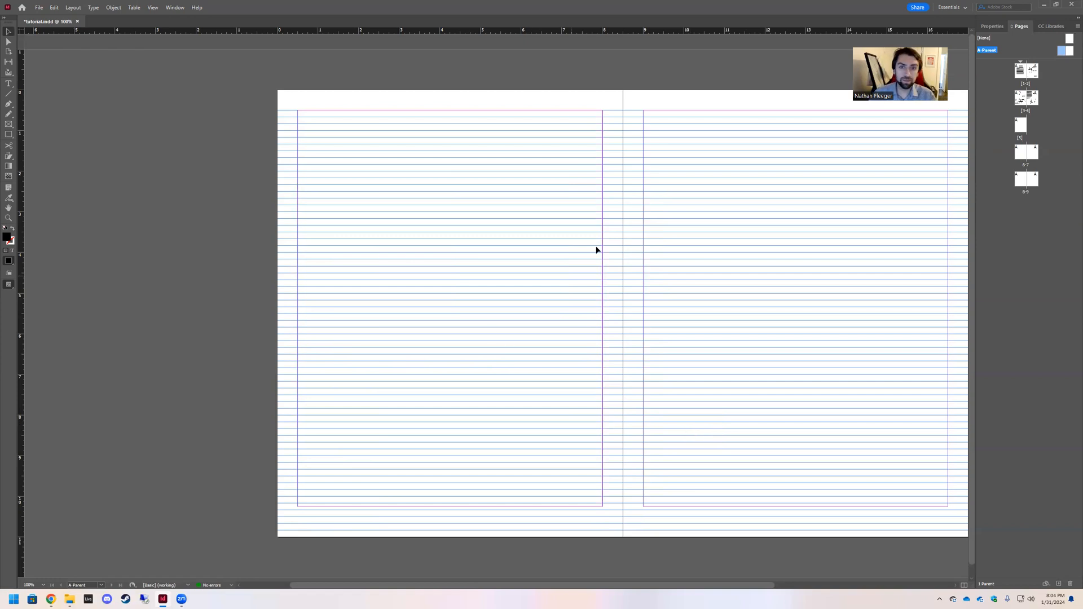
scroll(371, 257, "right", 3)
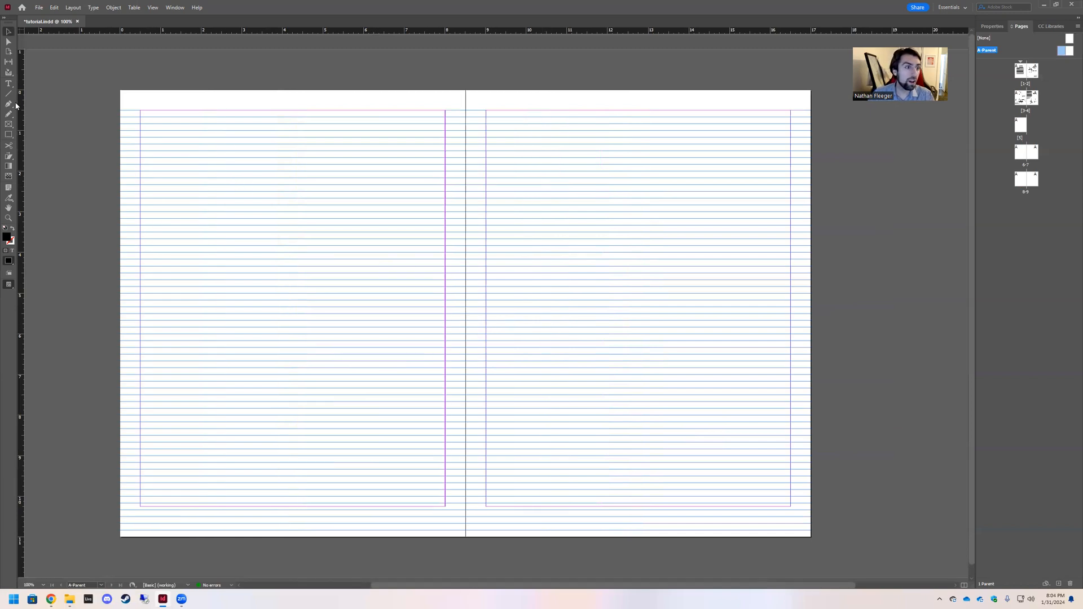
Step: Draw a footer text frame on the right parent page and type NATHAN FLEEGER in Futura PT
left_click(9, 83)
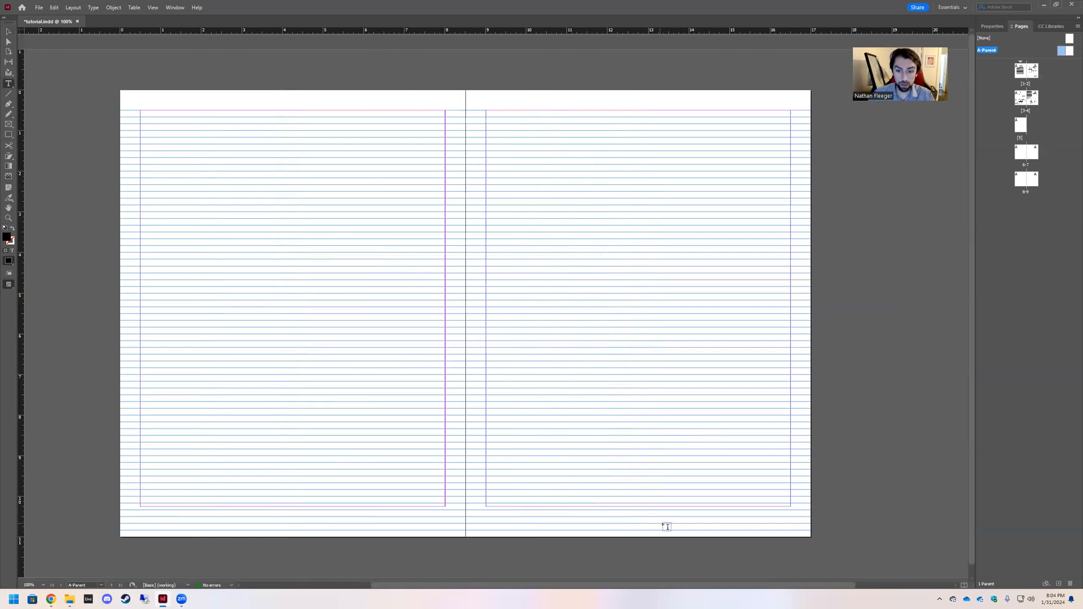
left_click_drag(709, 511, 790, 525)
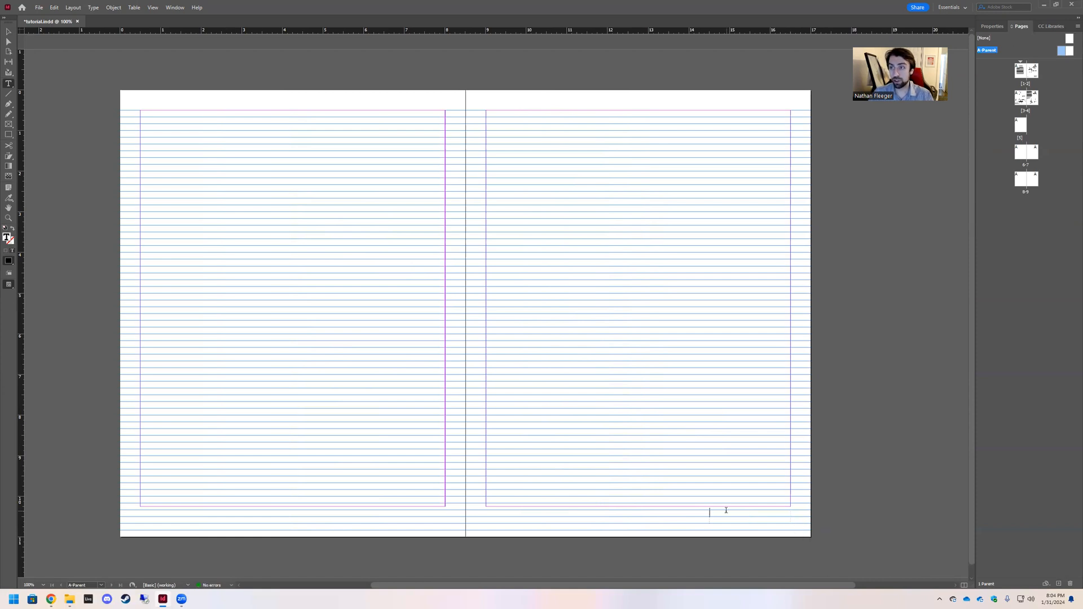
left_click(992, 26)
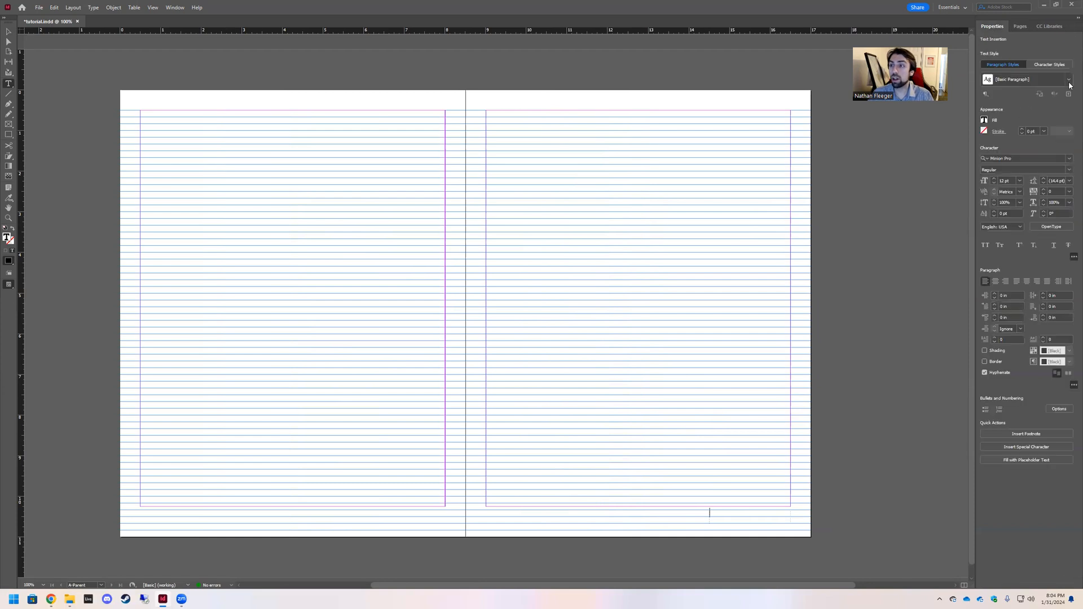
left_click(1068, 158)
left_click(932, 198)
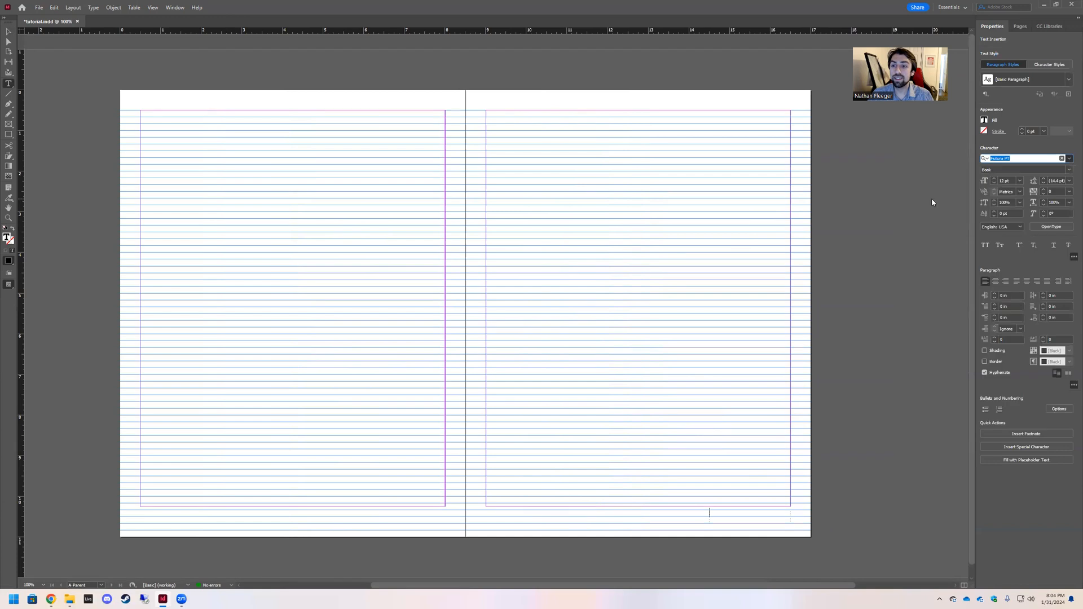
type("NA")
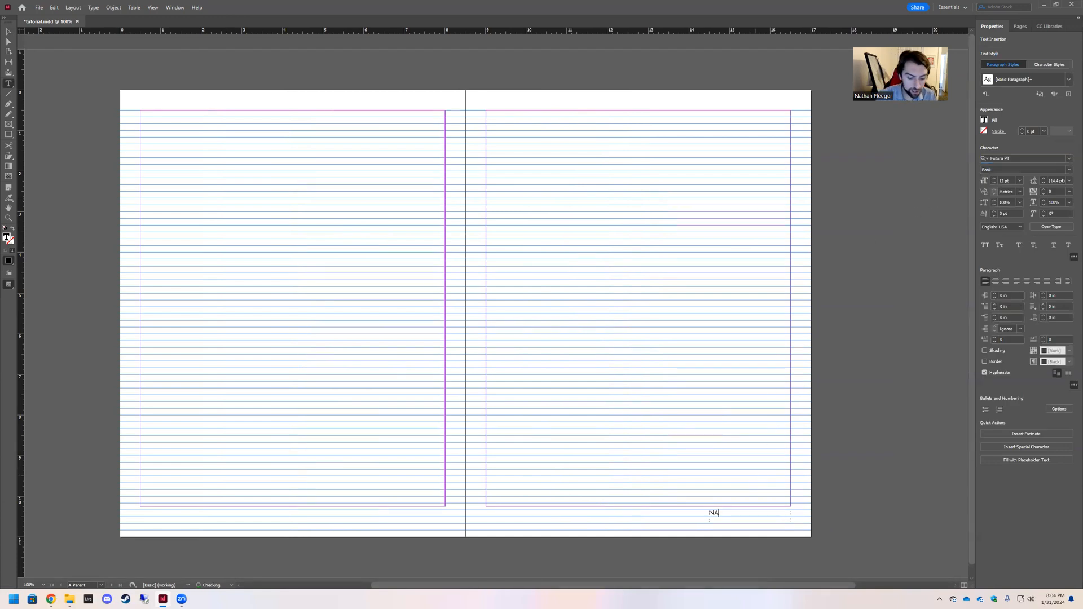
type("THAN FL")
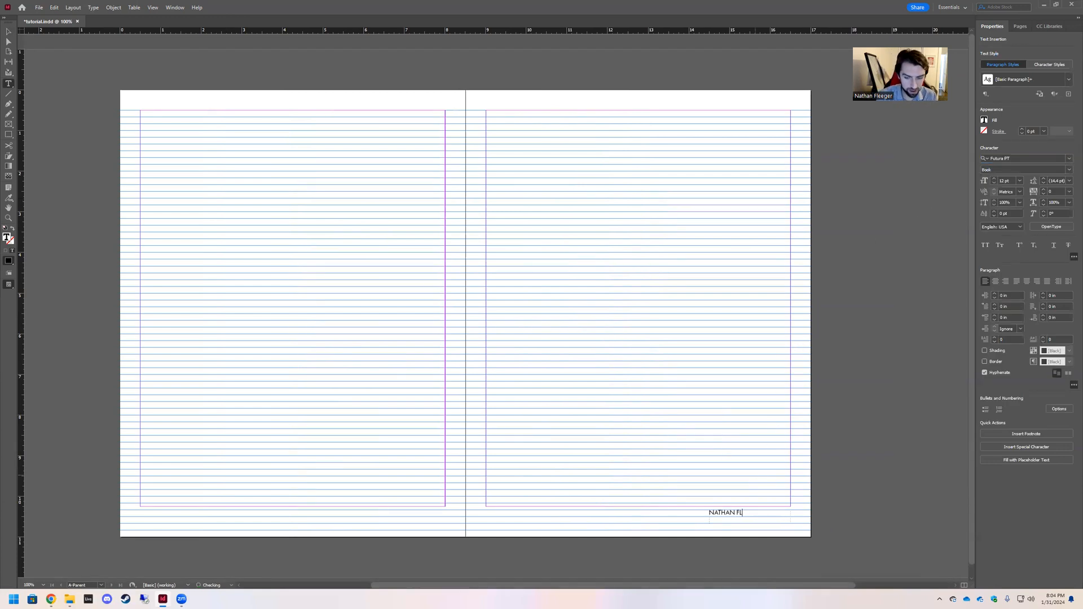
type("EEGER")
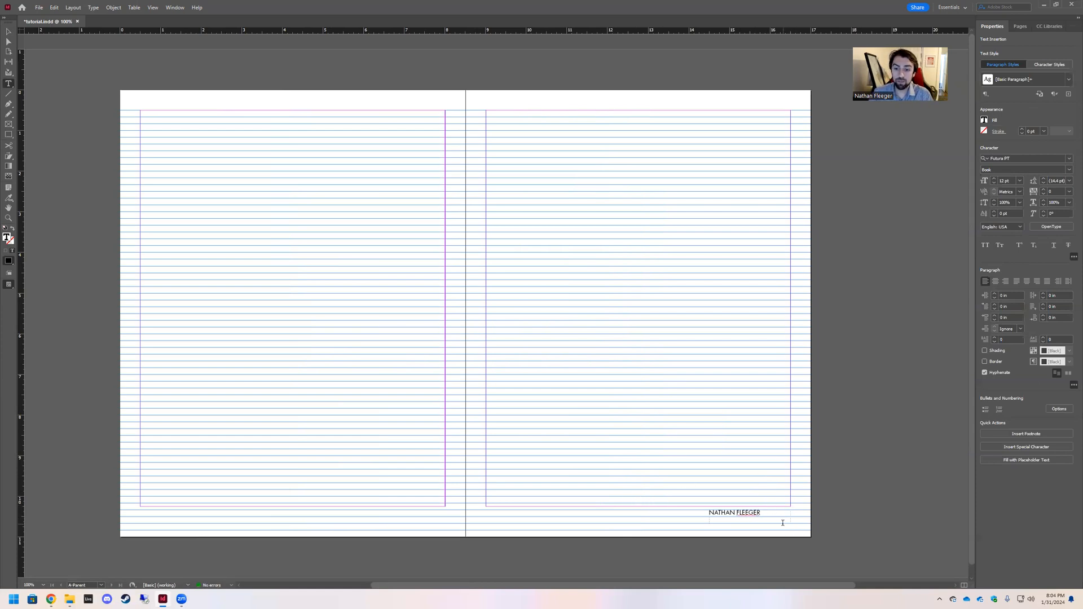
left_click(1006, 283)
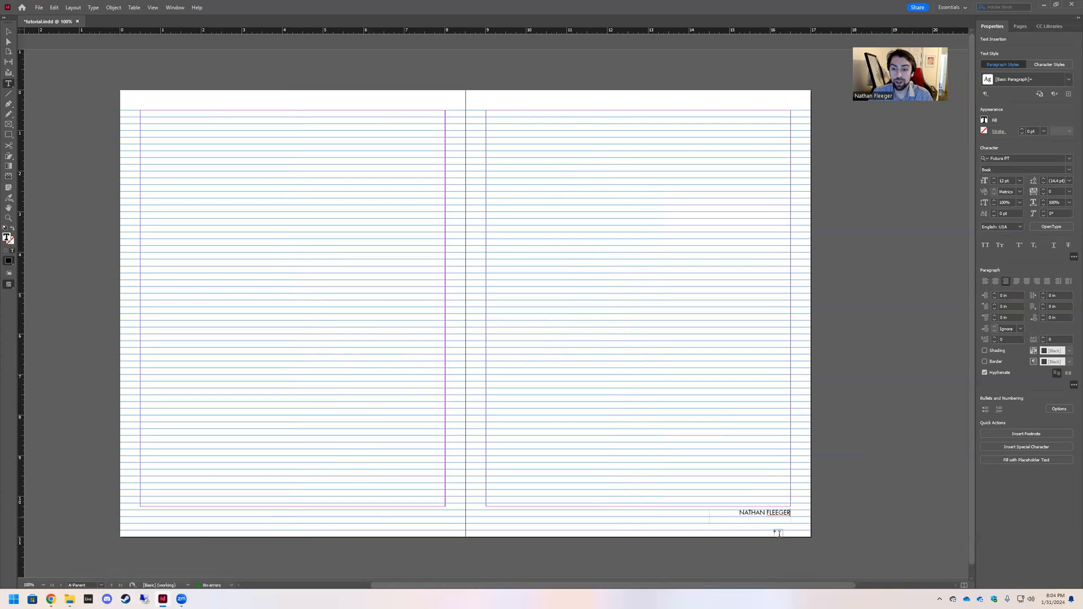
left_click_drag(740, 512, 791, 513)
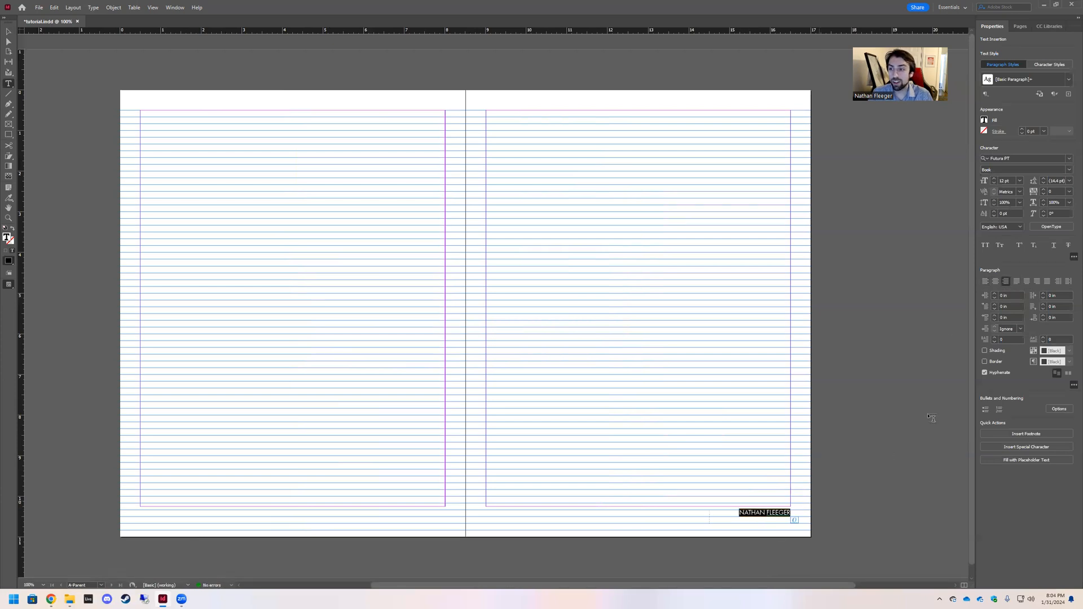
left_click(1068, 171)
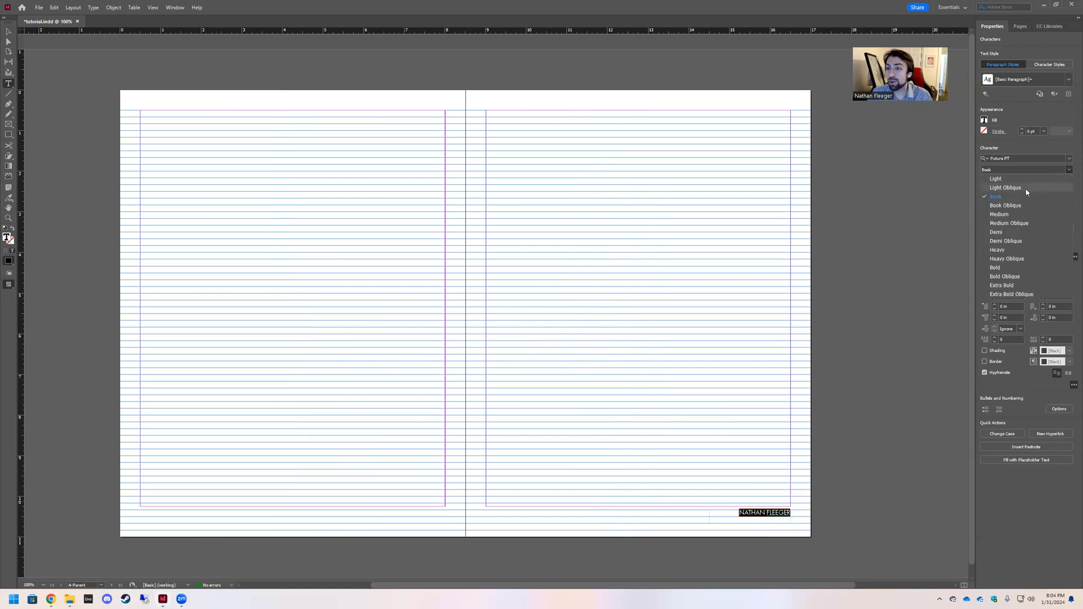
left_click(1016, 205)
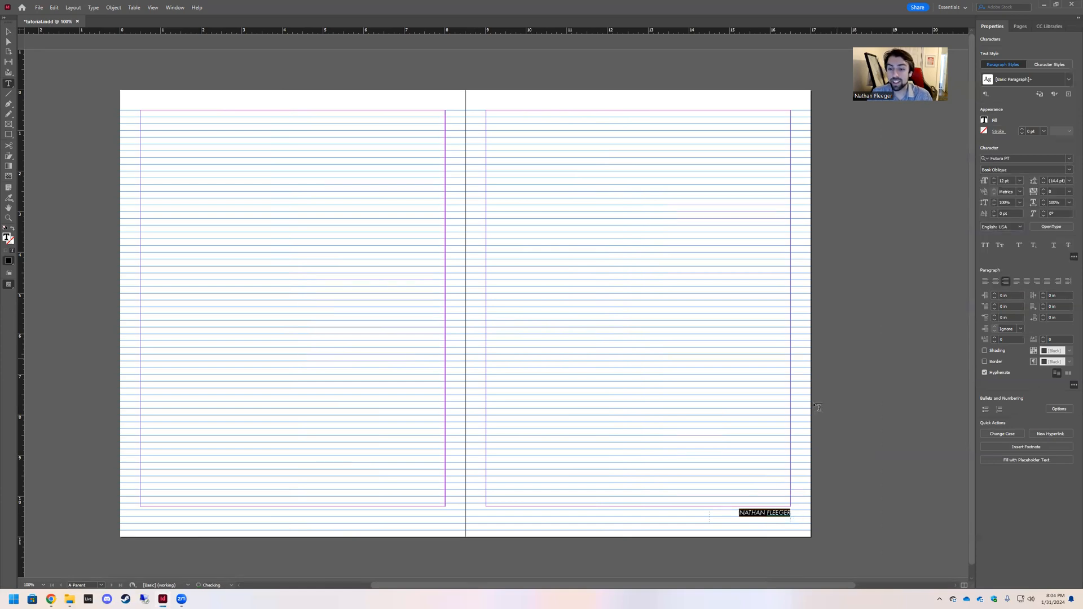
key("Escape")
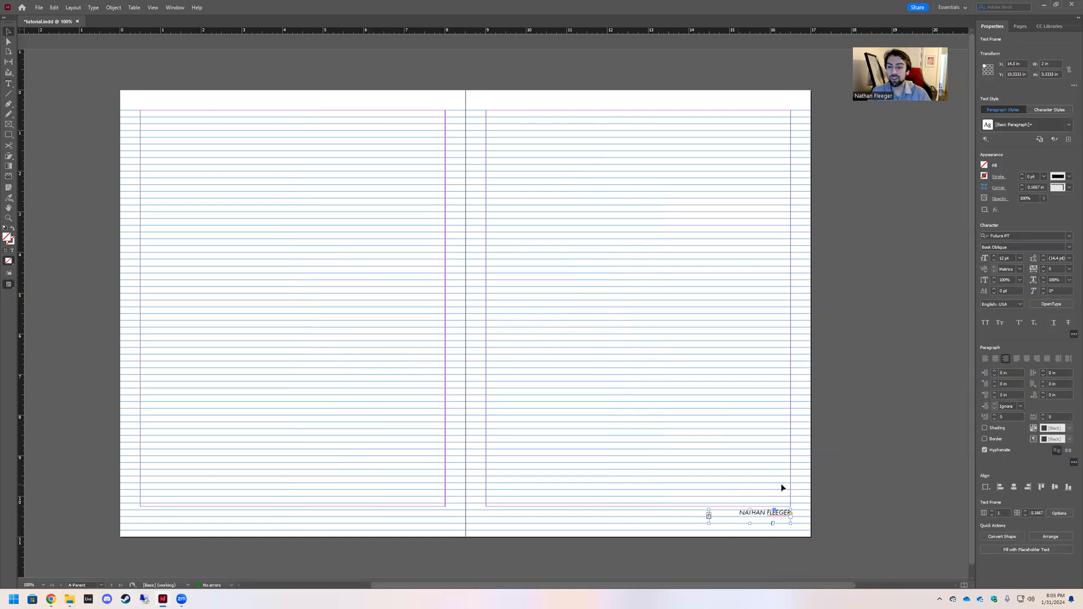
left_click(1020, 26)
double_click(1032, 100)
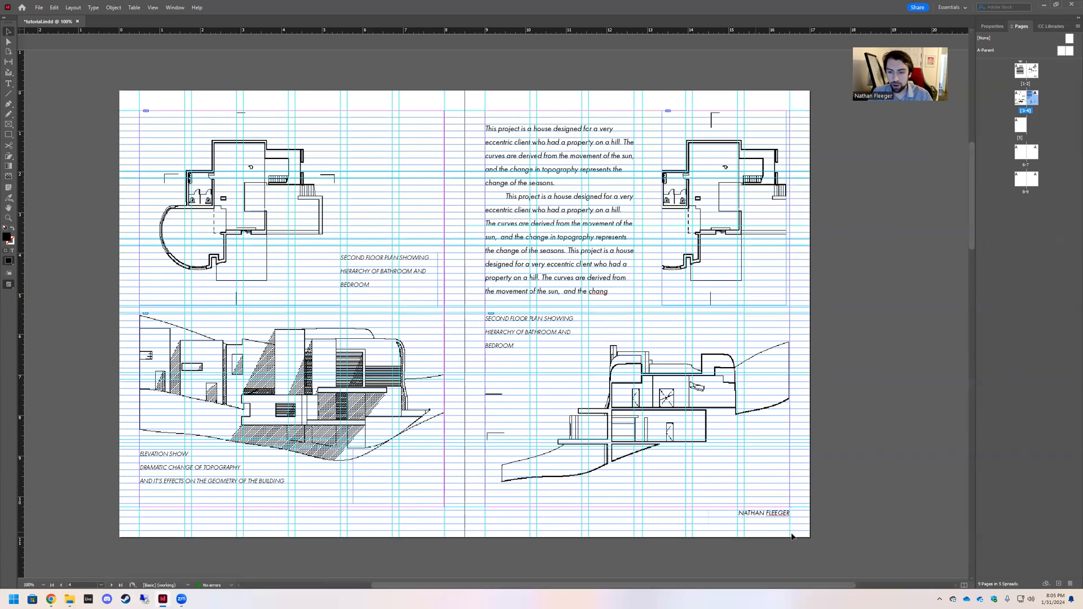
scroll(796, 430, "down", 3)
scroll(790, 420, "down", 2)
scroll(785, 416, "up", 9)
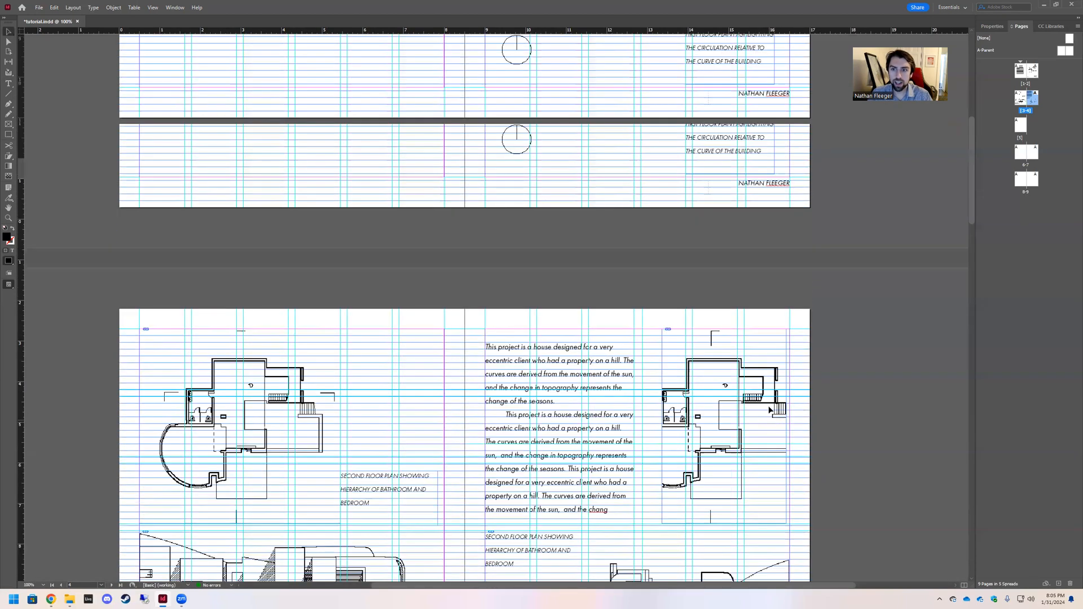
scroll(733, 316, "up", 3)
scroll(767, 326, "down", 11)
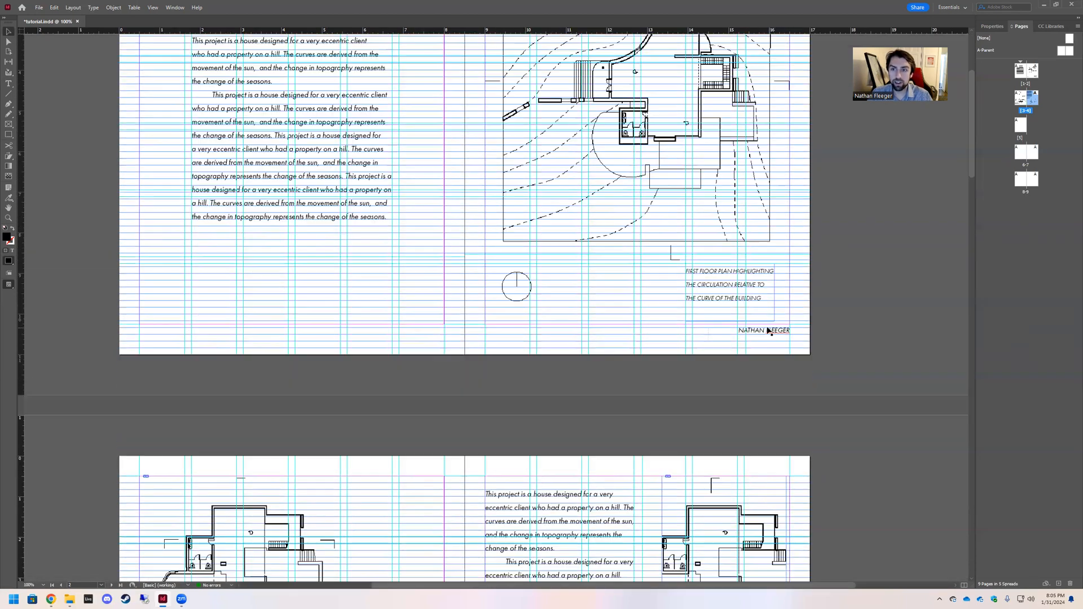
scroll(762, 326, "down", 2)
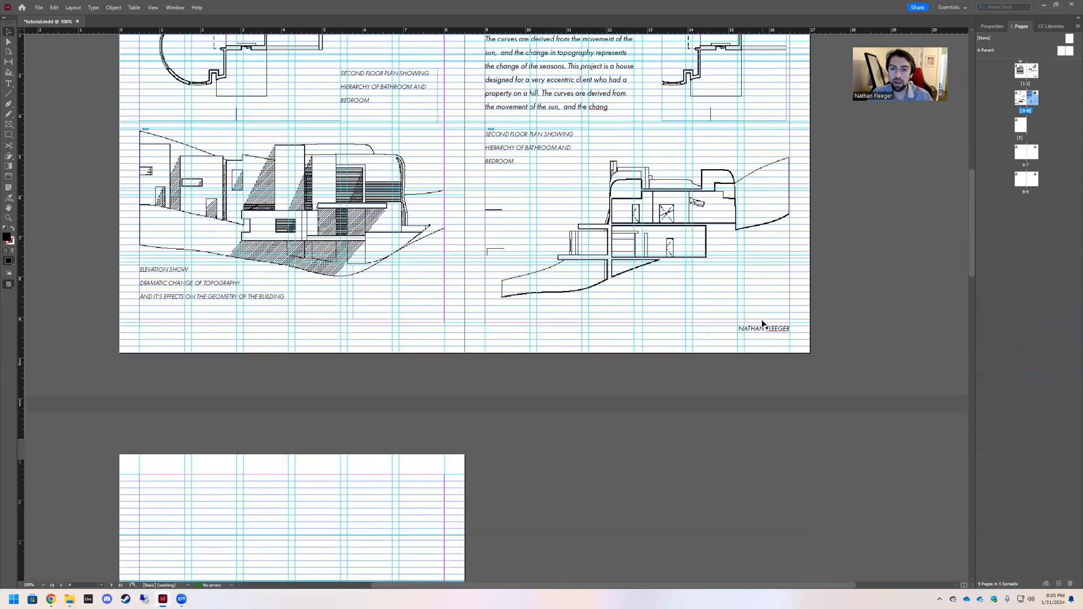
scroll(760, 323, "up", 3)
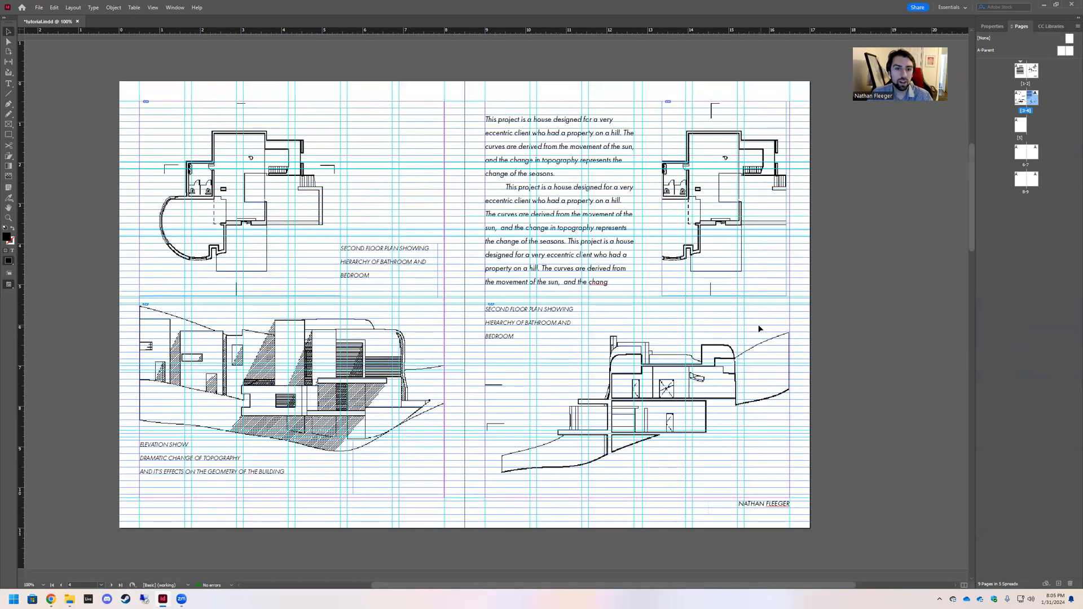
scroll(758, 327, "down", 16)
scroll(750, 327, "down", 5)
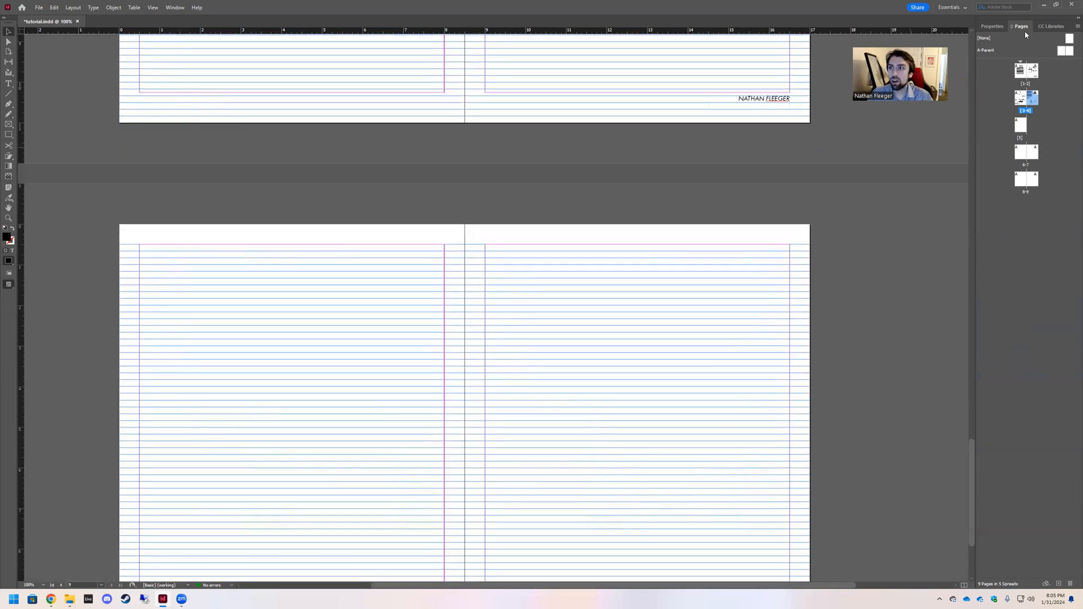
double_click(1066, 52)
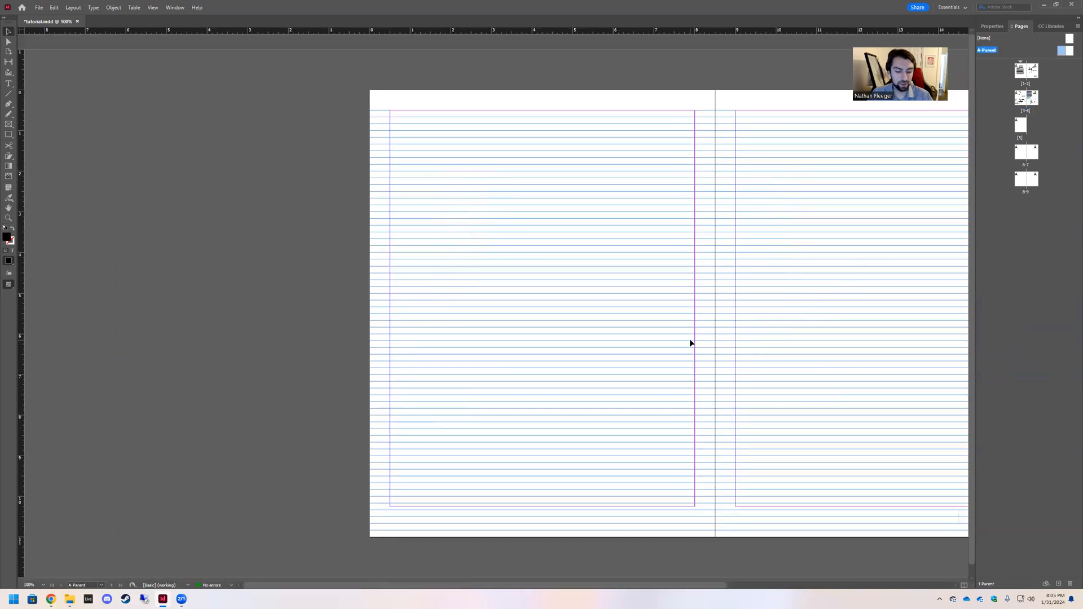
Step: Draw a small empty text frame just left of the NATHAN FLEEGER footer frame
scroll(689, 344, "left", 2)
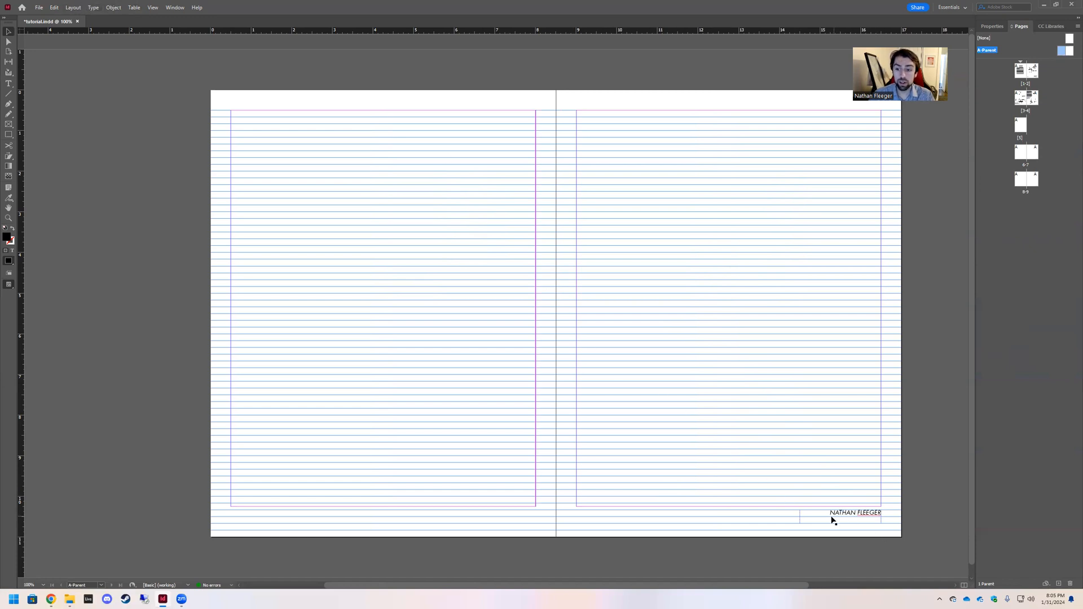
key("t")
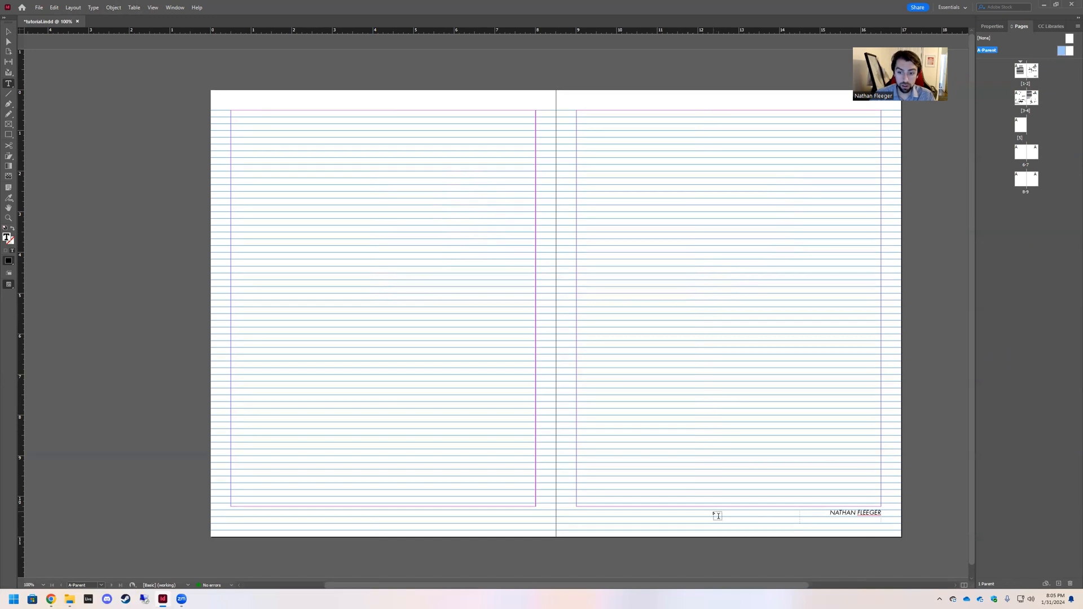
left_click_drag(771, 512, 796, 518)
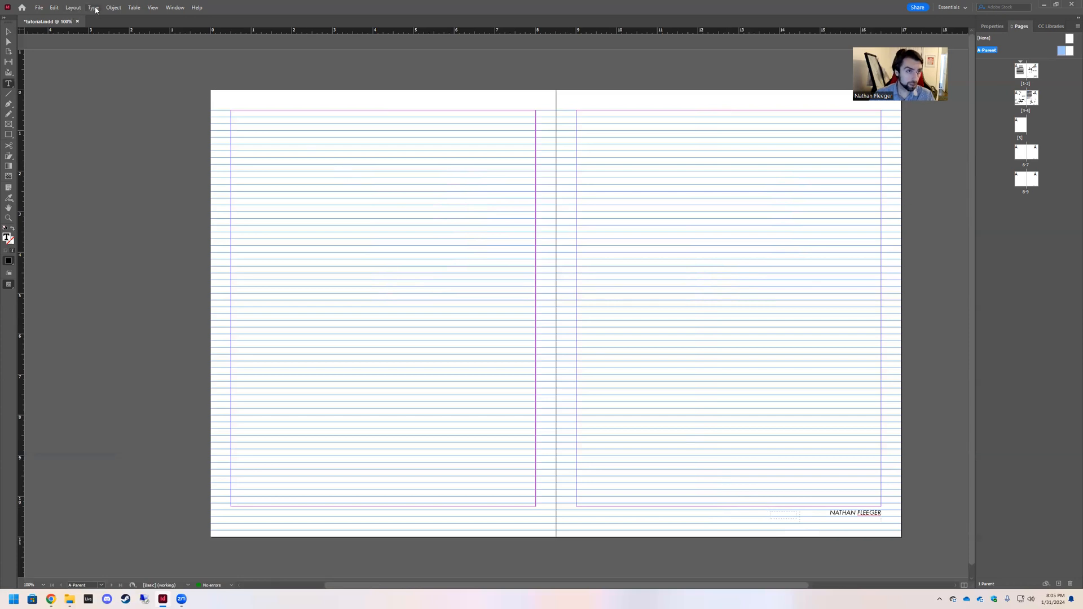
Step: Insert a Current Page Number marker into the new footer frame
left_click(94, 8)
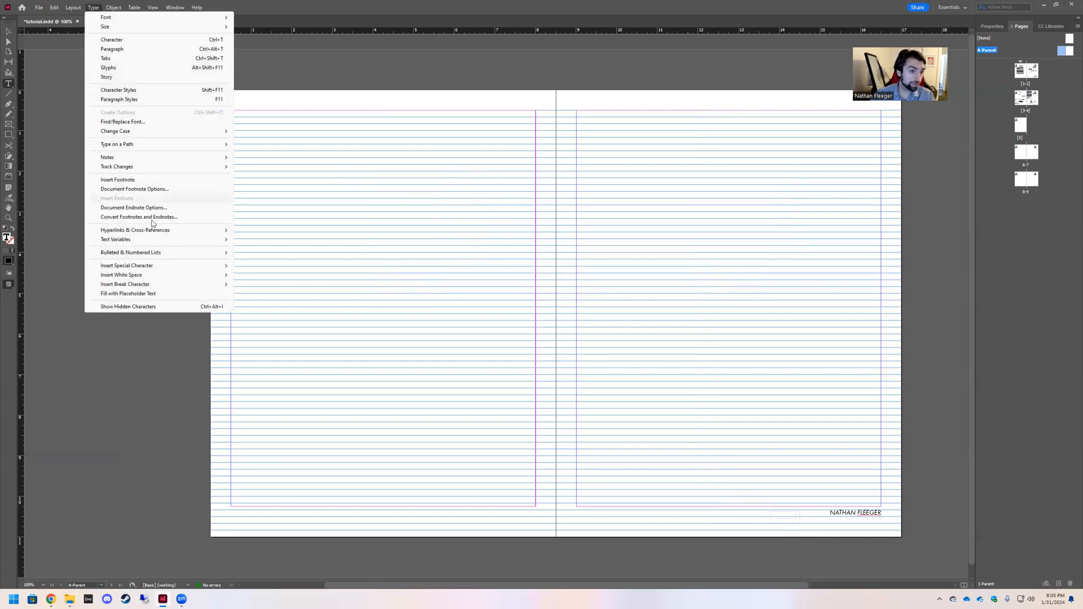
mouse_move(174, 267)
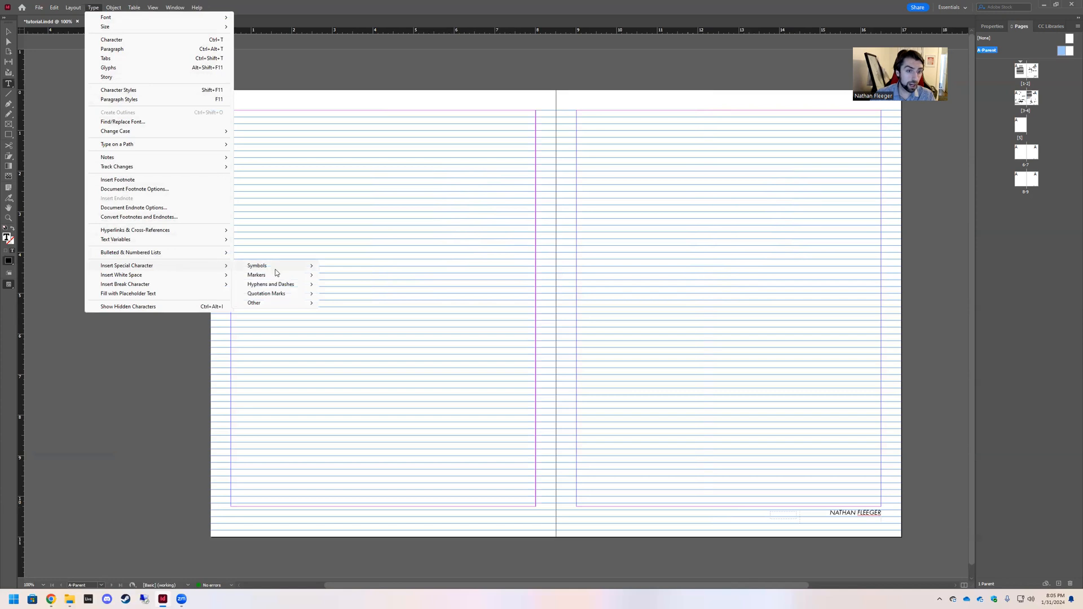
mouse_move(309, 276)
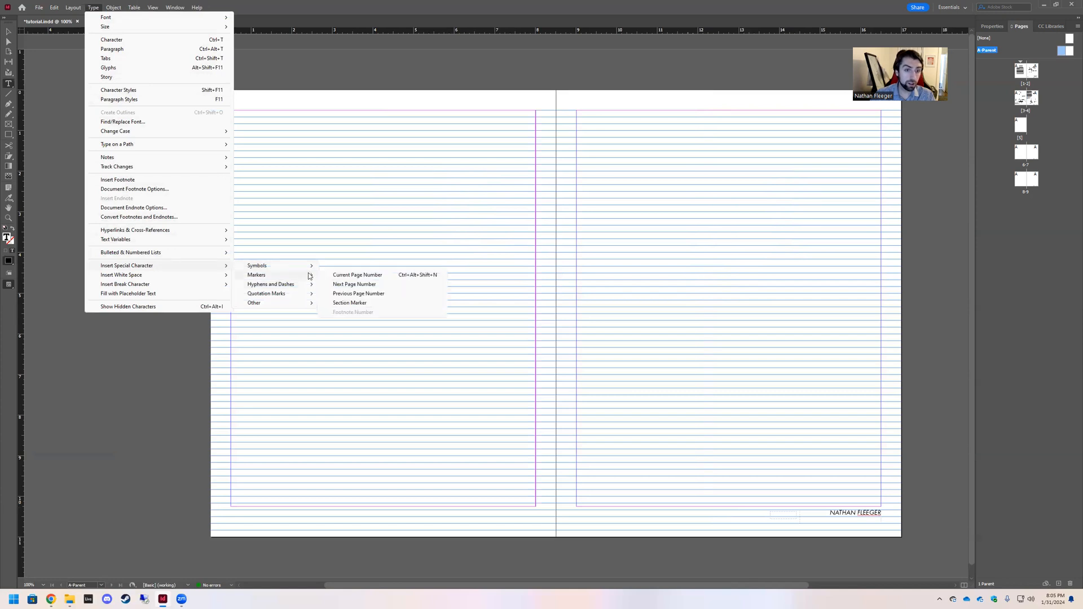
left_click(350, 275)
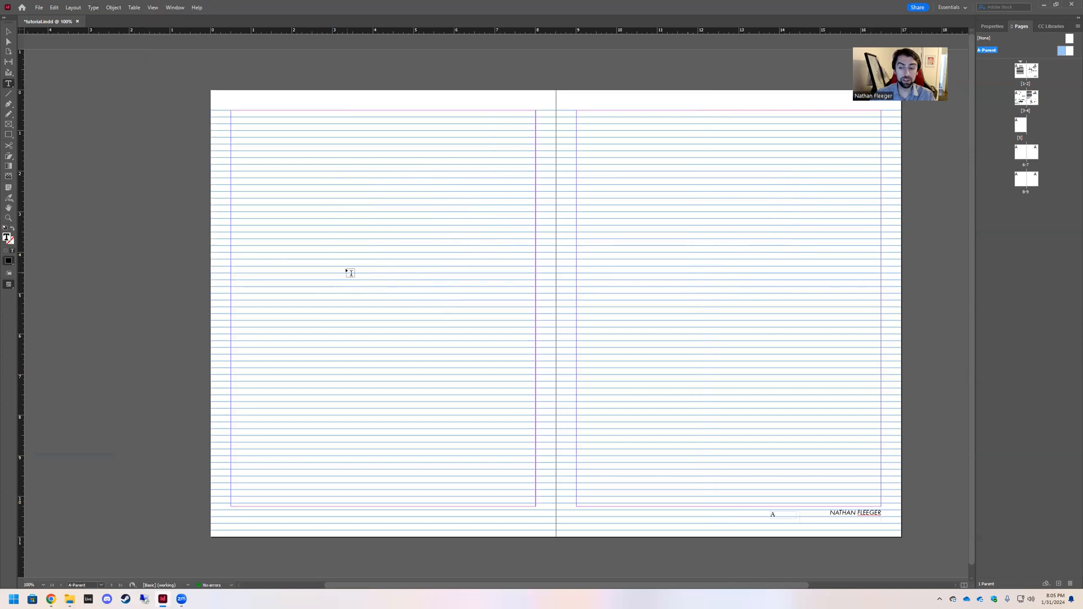
Step: Format the page-number marker as Futura PT Bold at 14 pt
left_click_drag(777, 515, 770, 515)
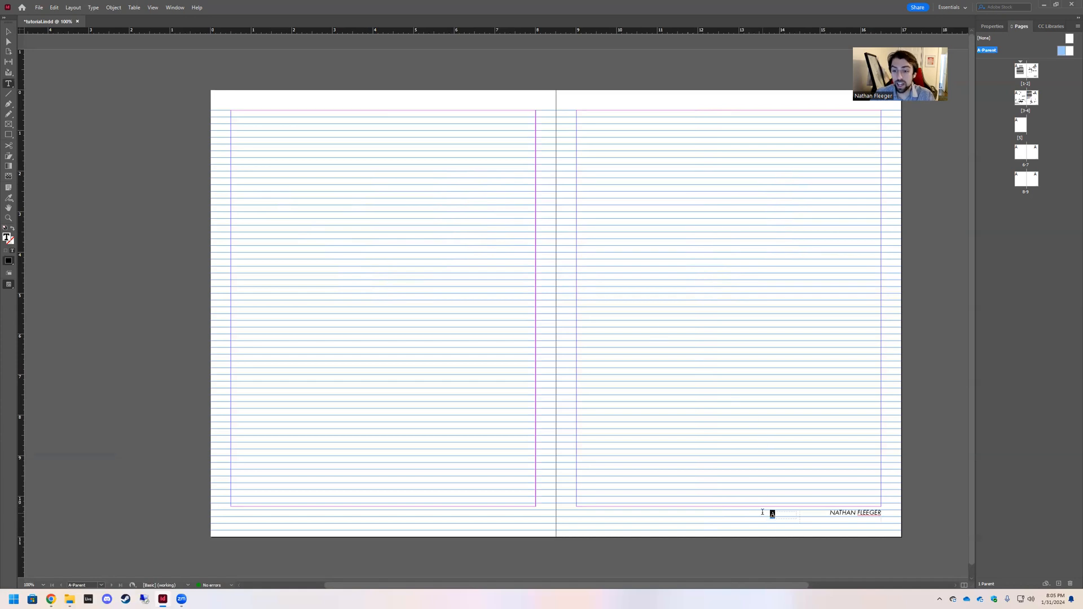
left_click(991, 28)
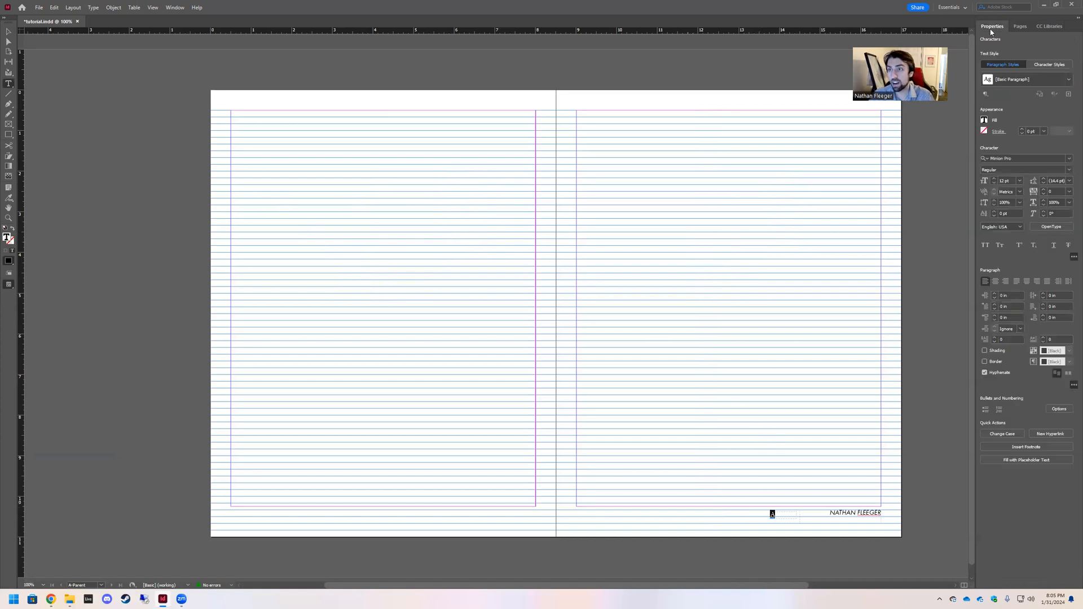
left_click(1070, 159)
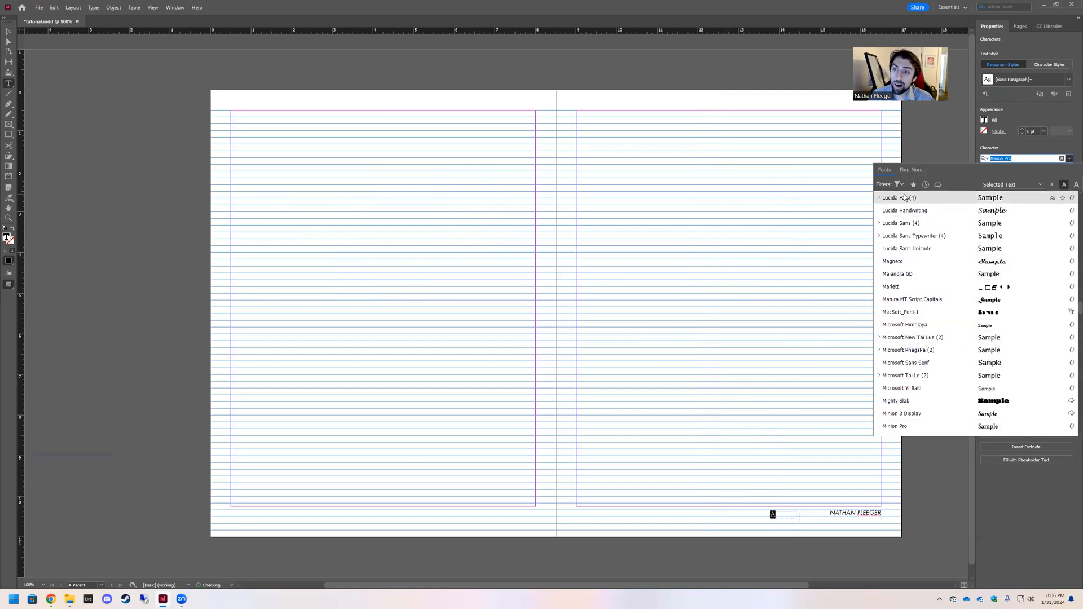
scroll(932, 301, "up", 10)
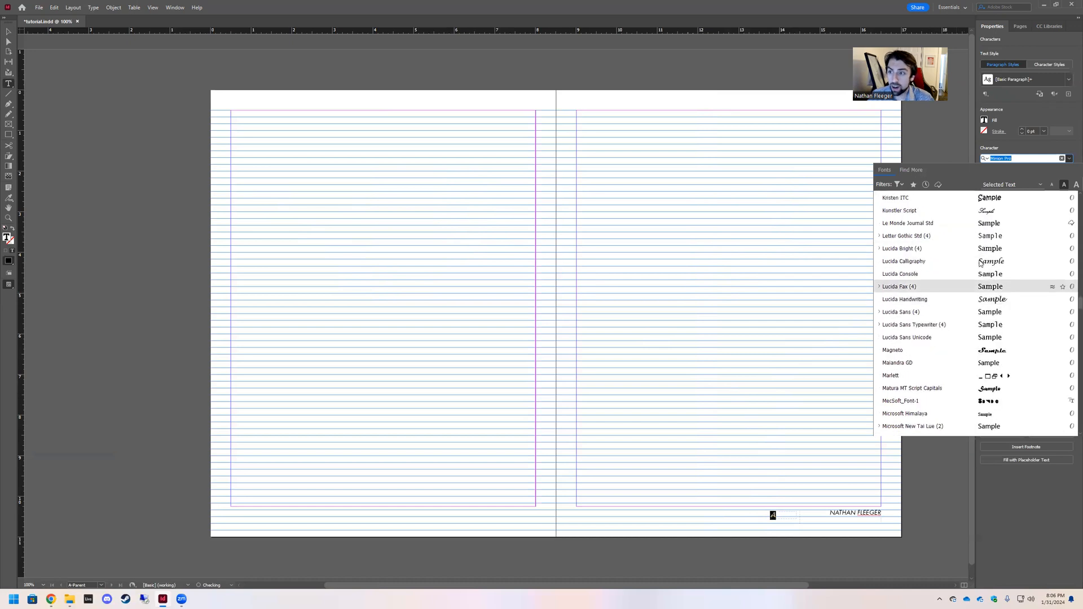
scroll(959, 253, "up", 3)
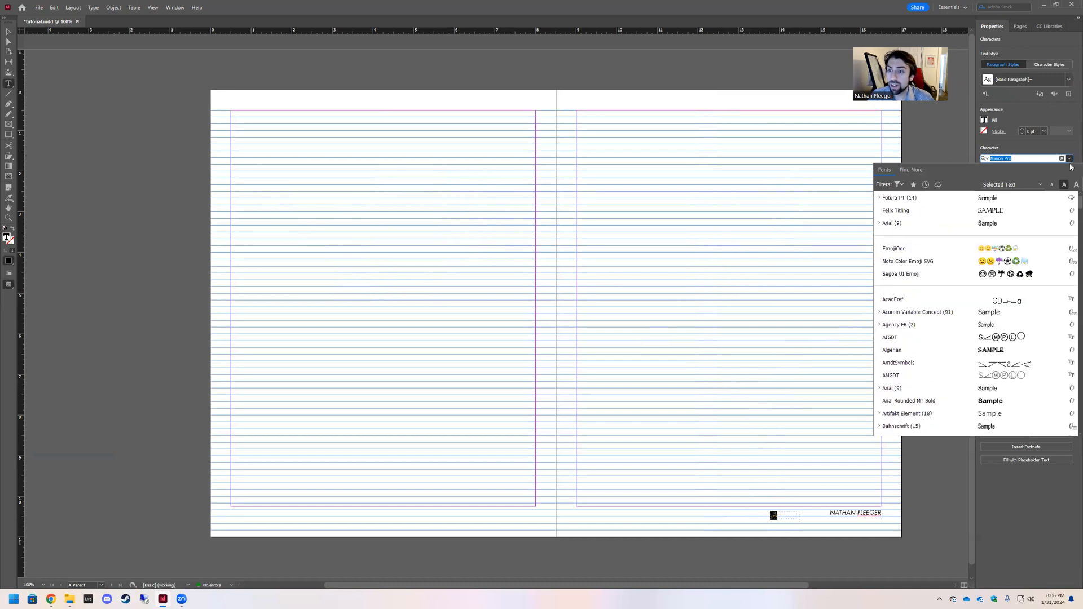
left_click(919, 199)
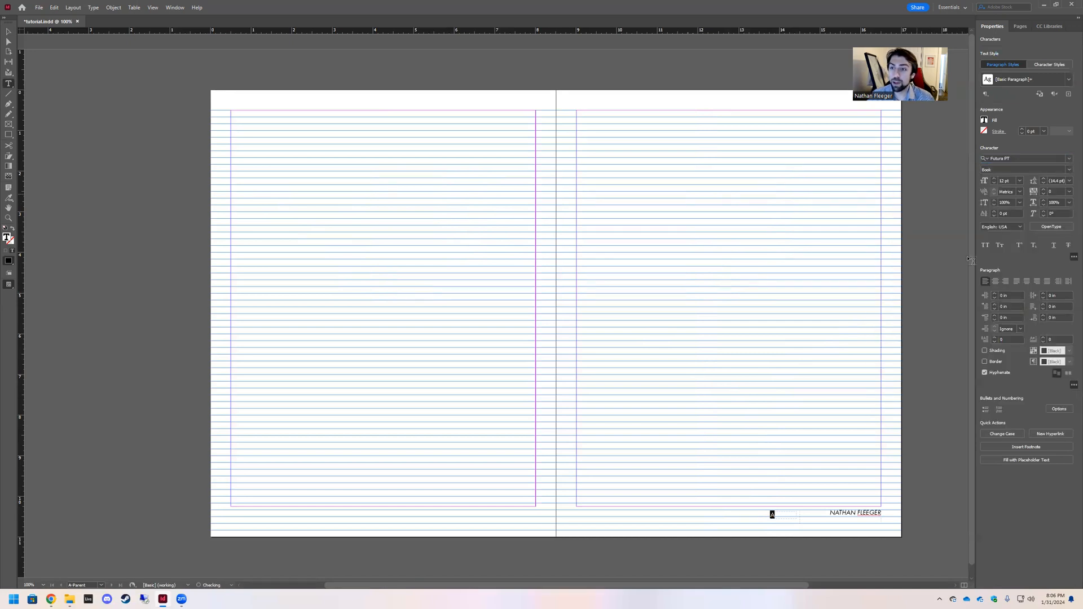
left_click(1069, 169)
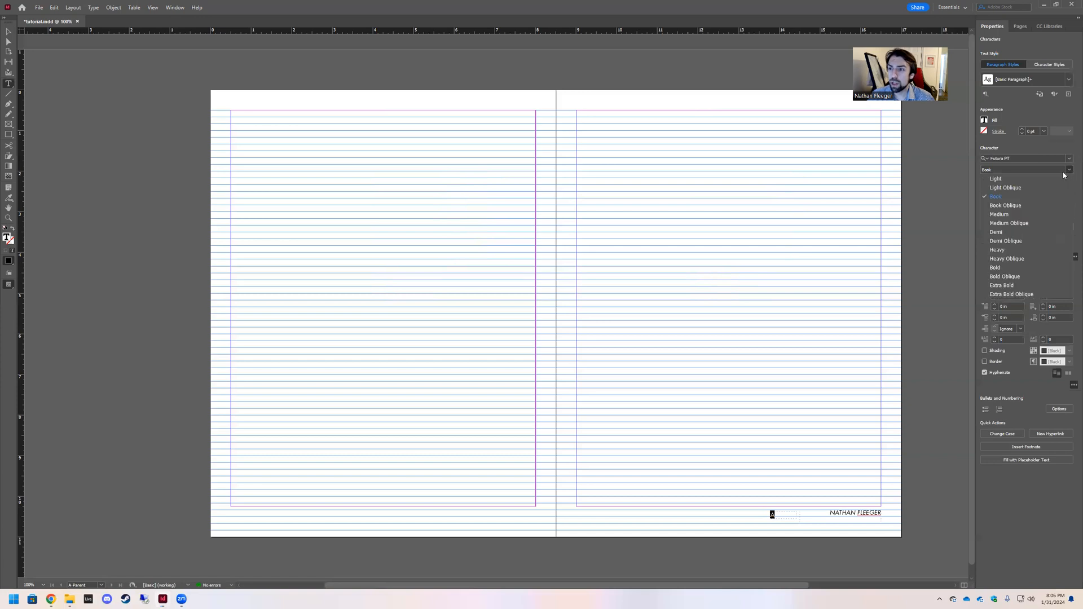
left_click(1008, 267)
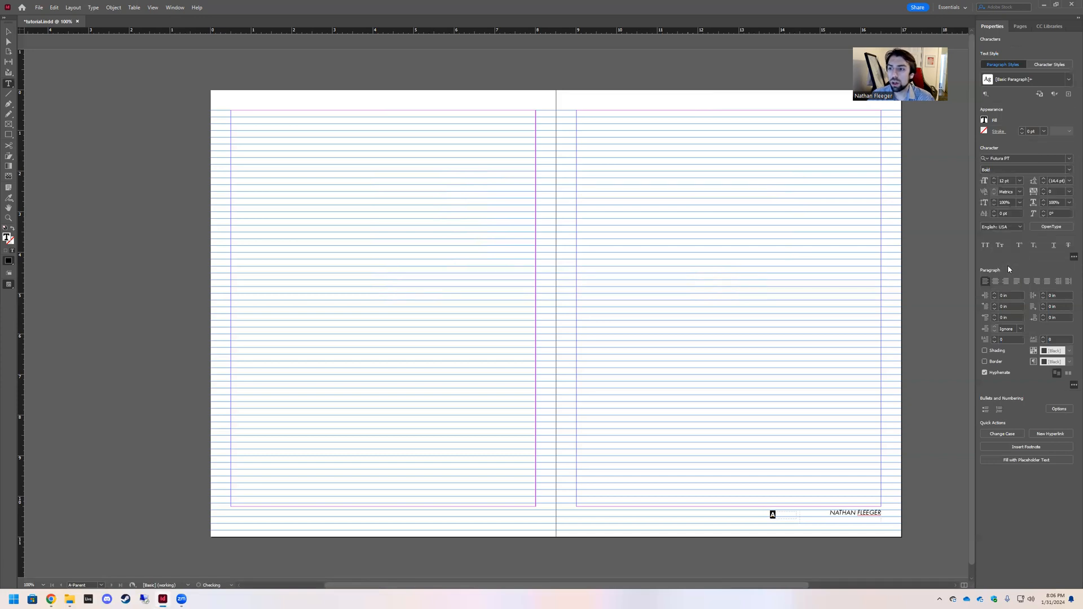
left_click(1019, 181)
left_click(1013, 254)
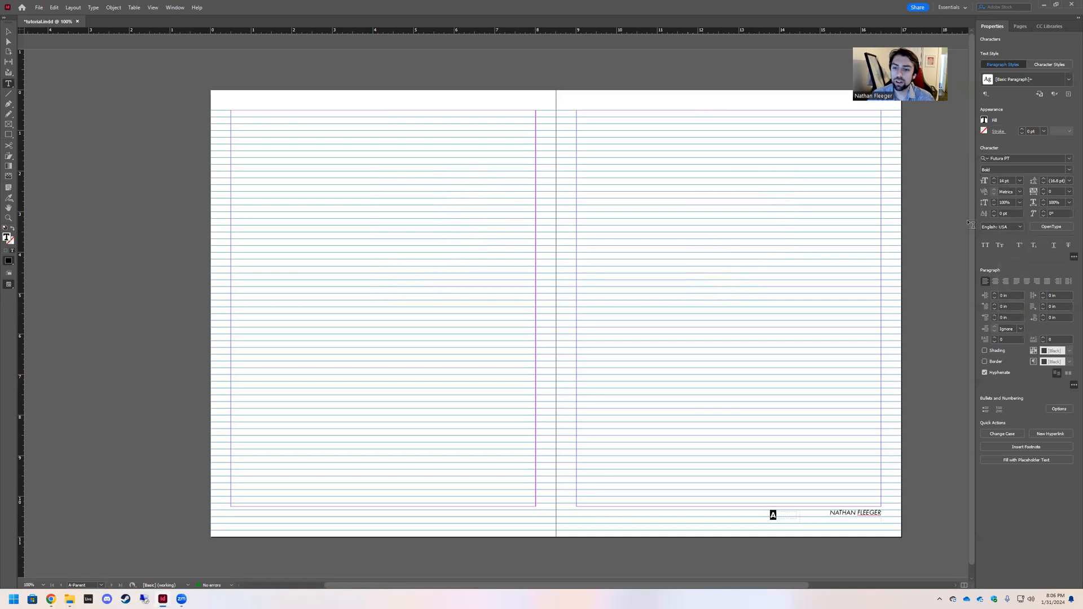
left_click(8, 33)
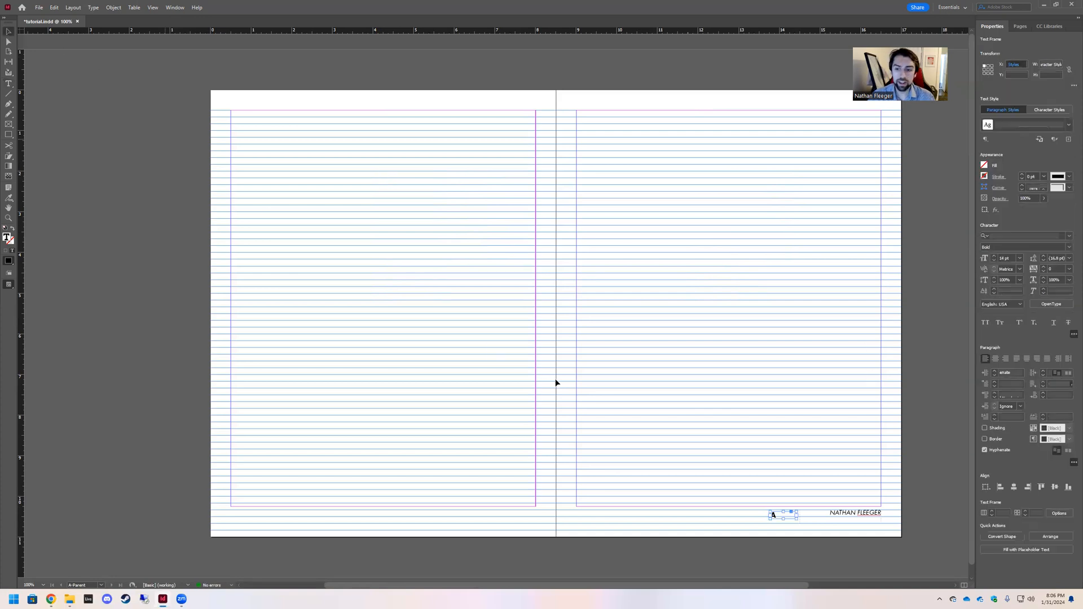
left_click(761, 490)
left_click_drag(774, 518, 813, 514)
left_click(872, 516, "shift")
left_click(1069, 451)
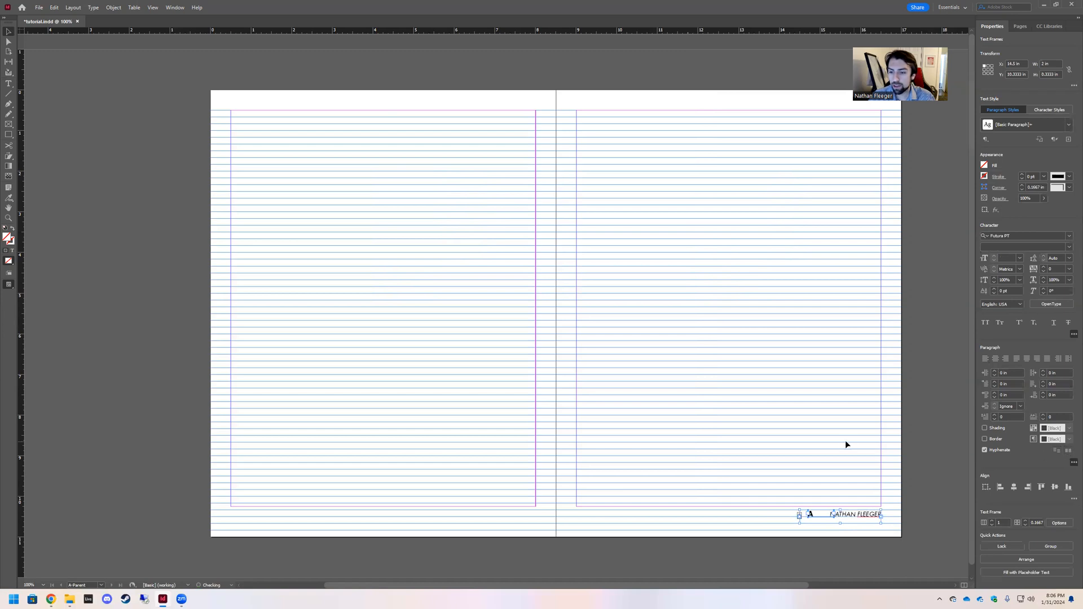
left_click(841, 441)
Step: Shift the name frame left, then nudge both footer frames two steps right to the page edge
mouse_move(860, 519)
left_mouse_down()
mouse_move(770, 517)
mouse_move(875, 513)
left_mouse_up()
left_click(817, 517, "shift")
key("Right")
key("Right")
key("Right")
key("Right")
key("Right")
key("Right")
key("Right")
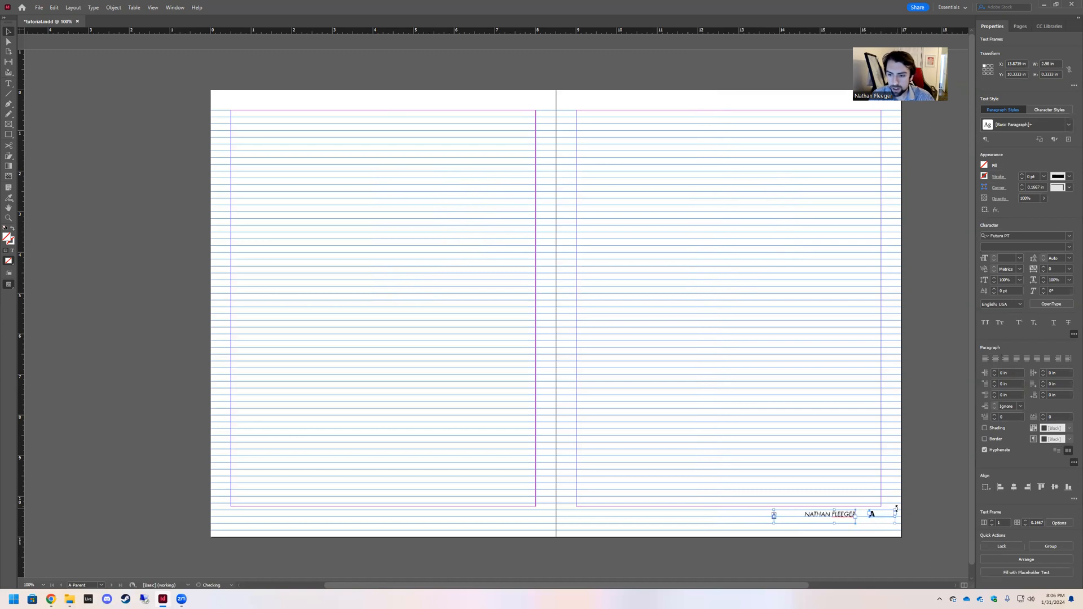
key("Right")
key("Right")
key("Right")
key("Right")
key("Right")
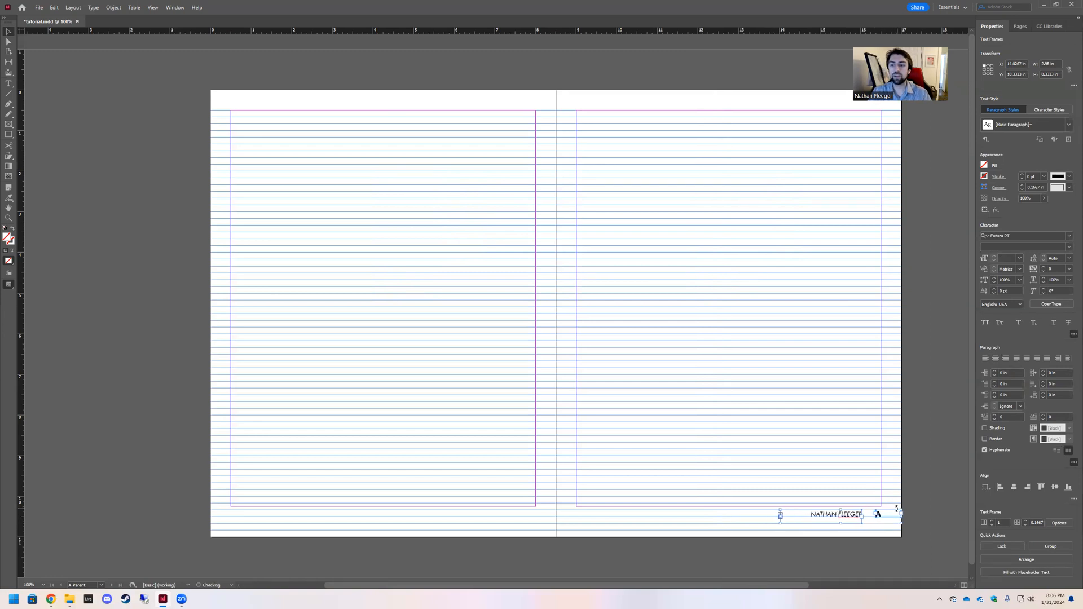
left_click(860, 433)
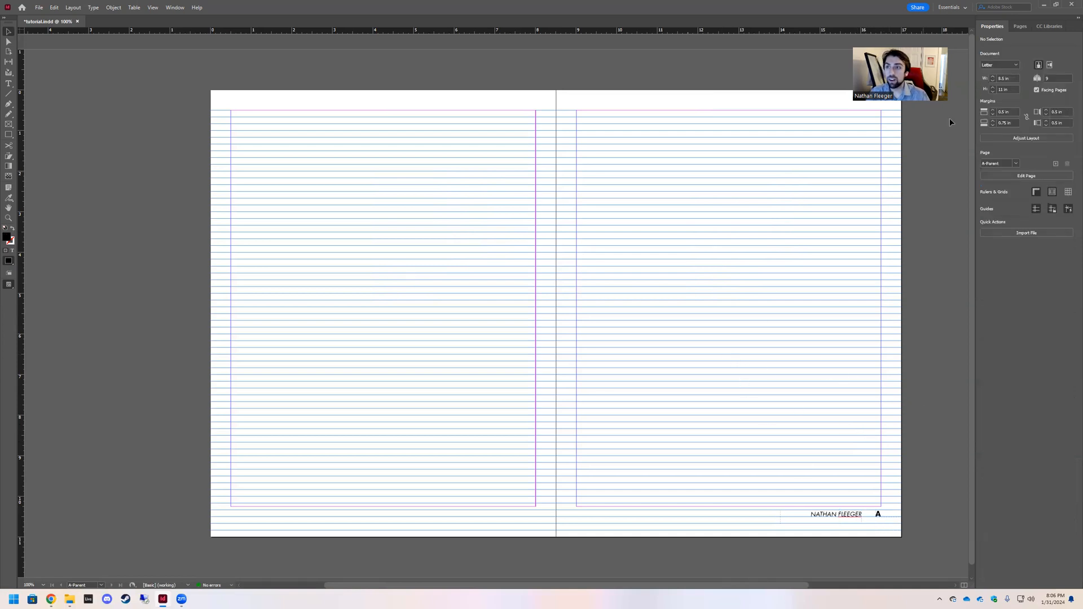
Step: Scroll down from spread 1-2 to check each footer's name and live page number
left_click(1020, 26)
double_click(1035, 75)
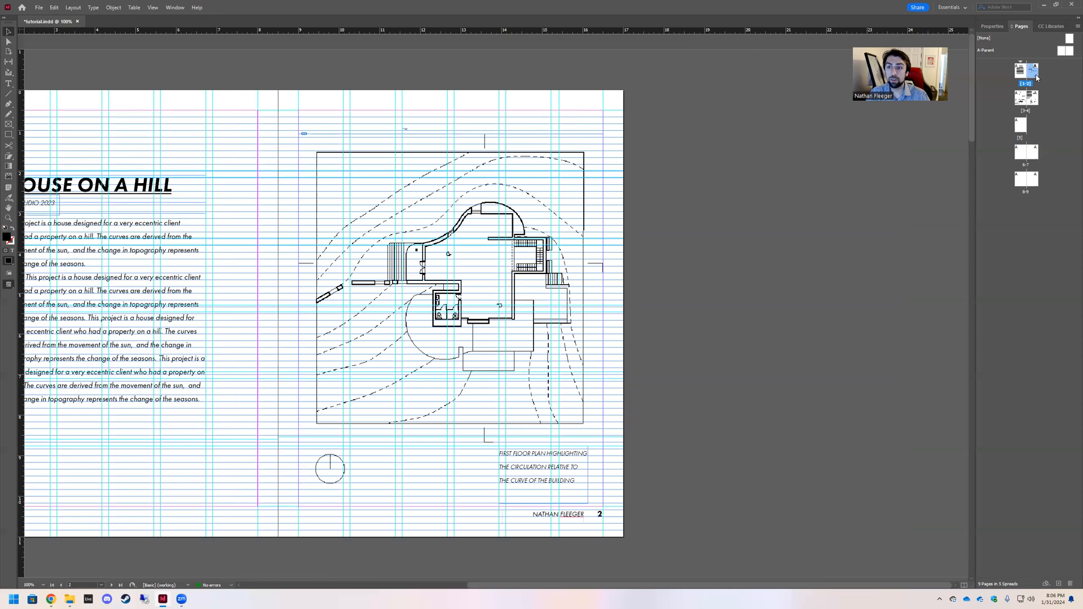
scroll(645, 239, "down", 6)
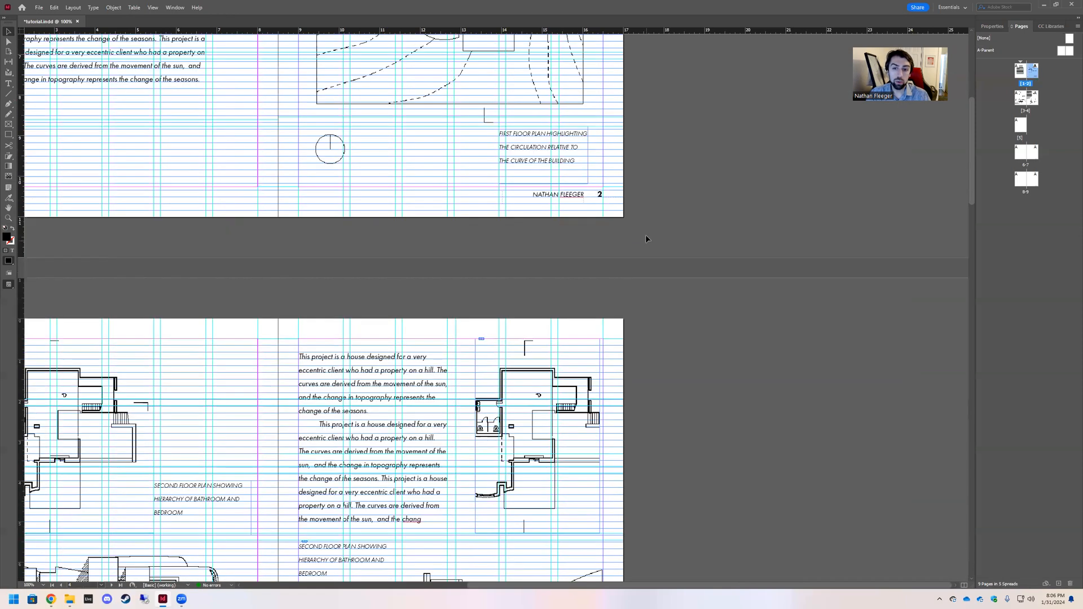
scroll(638, 319, "down", 4)
scroll(600, 428, "down", 2)
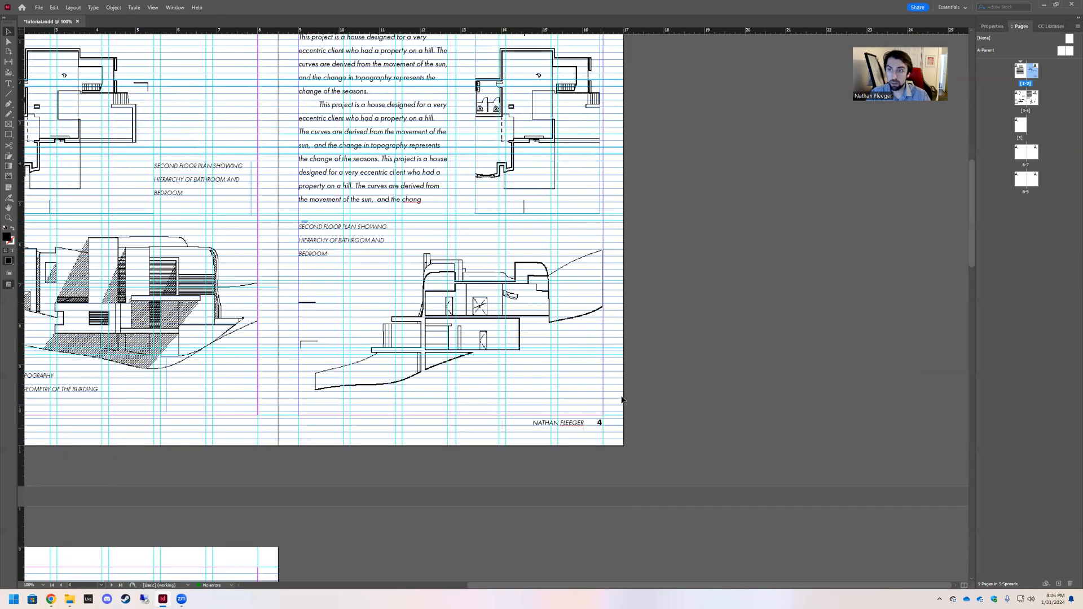
scroll(615, 290, "down", 20)
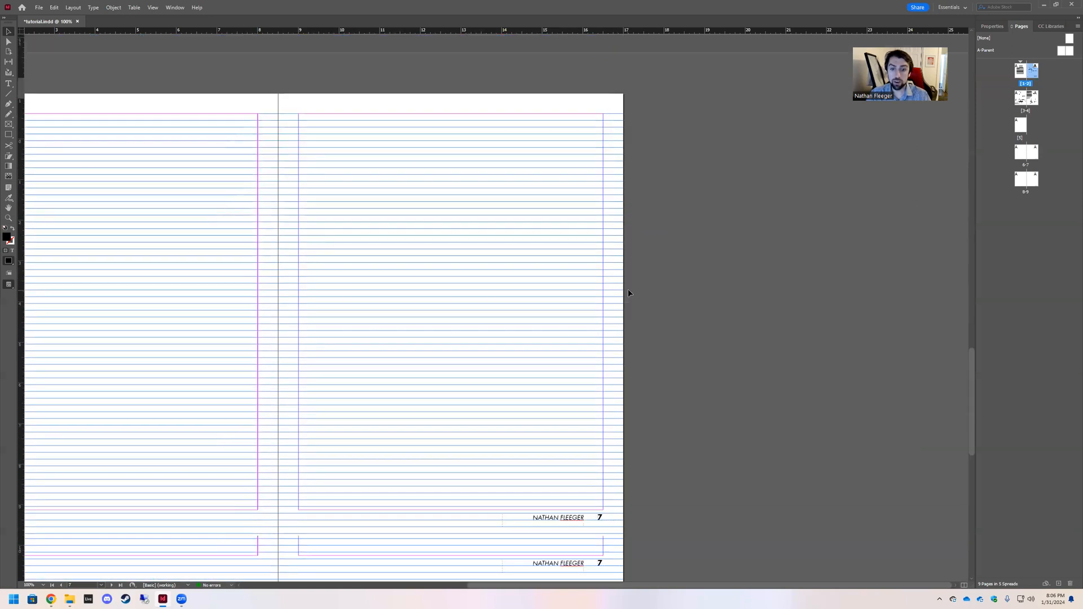
scroll(628, 292, "down", 2)
scroll(665, 377, "left", 8)
scroll(666, 377, "right", 3)
scroll(843, 441, "up", 4)
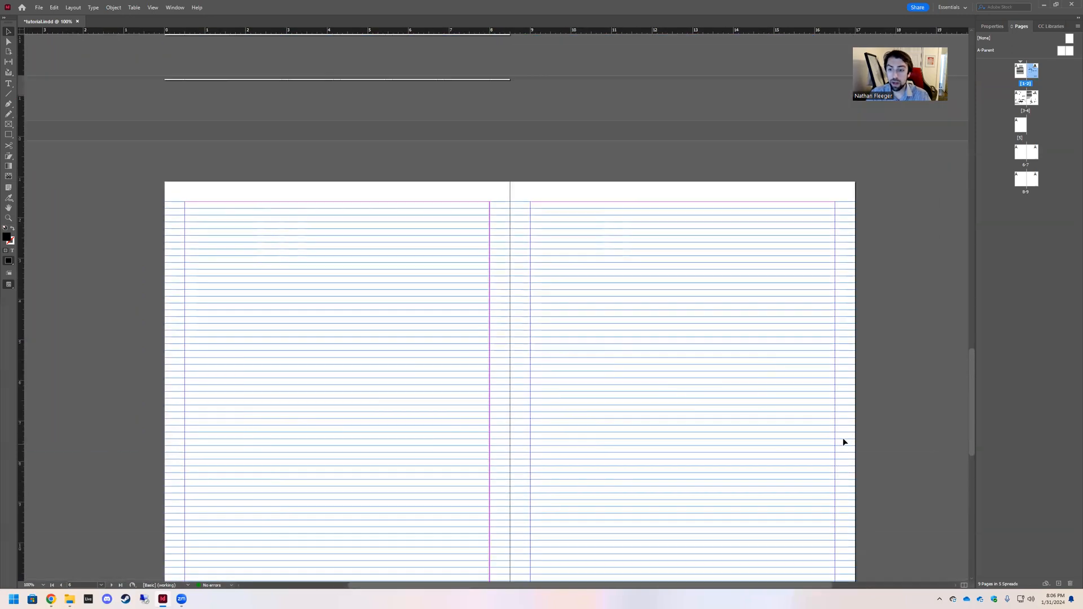
scroll(778, 282, "down", 2)
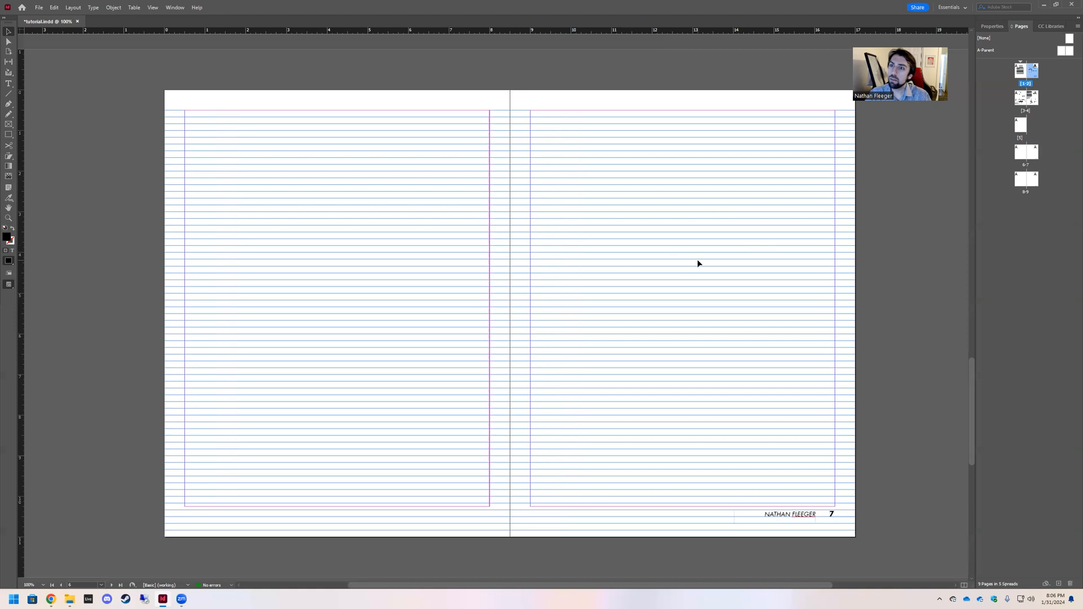
scroll(772, 309, "down", 1)
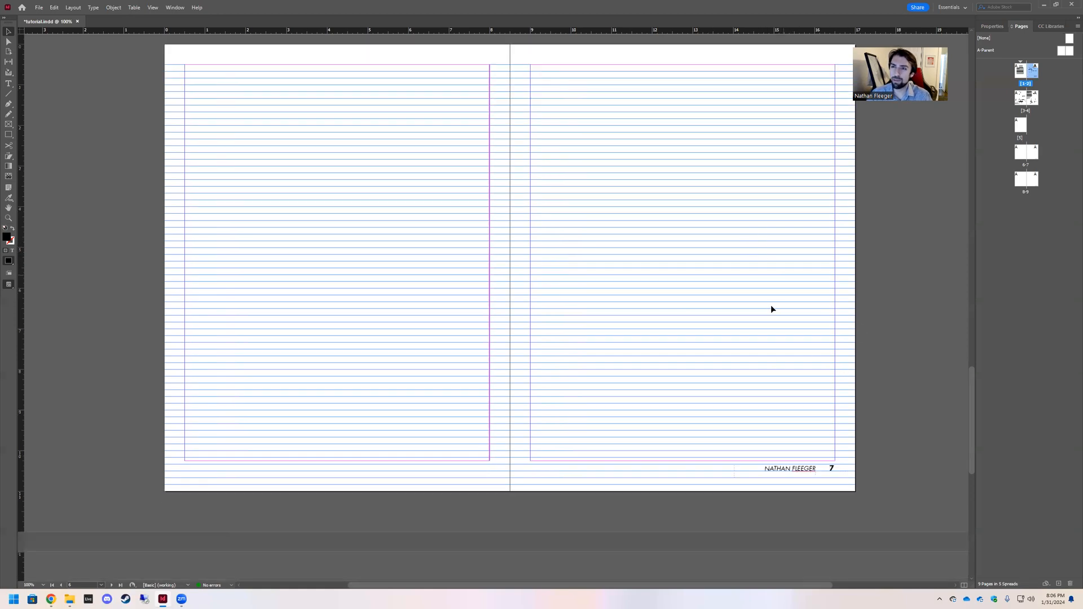
scroll(772, 309, "down", 4)
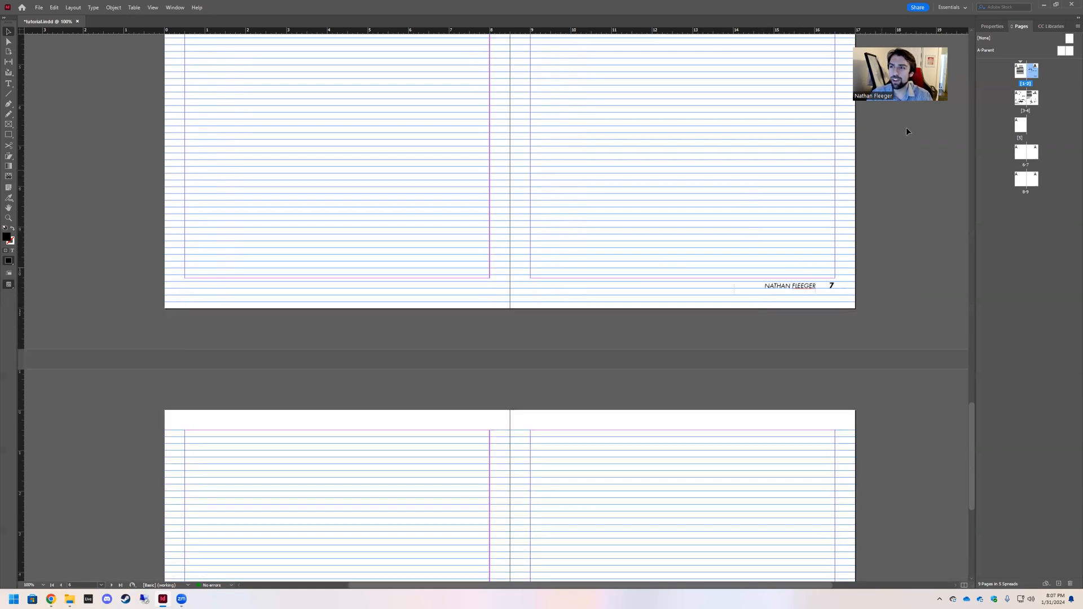
Step: On A-Parent, paste a copy of the bold page-number marker into the left page's footer, then return to spread 1-2
double_click(1061, 50)
left_click(831, 503)
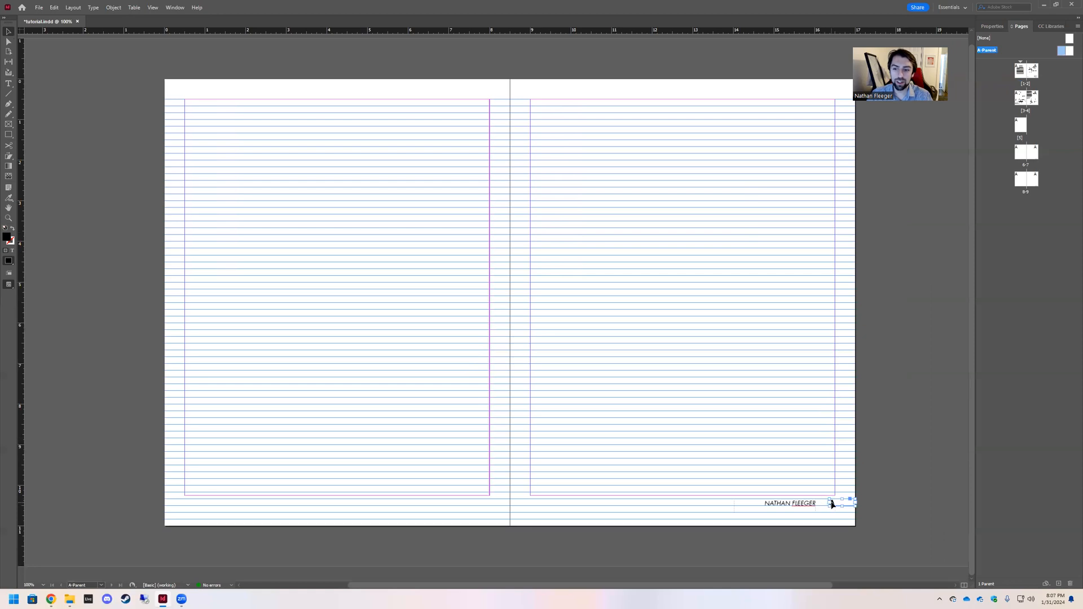
left_click(187, 505)
key("ctrl+v")
left_click_drag(490, 306, 194, 500)
left_click(209, 455)
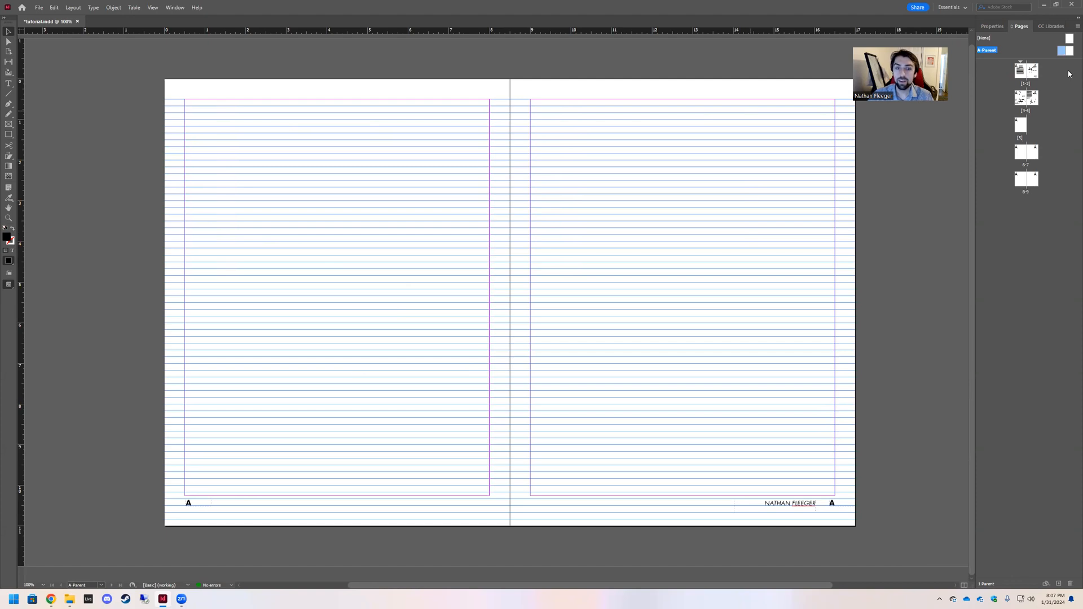
double_click(1025, 71)
Step: Scroll through spreads 1-2 and 3-4 to confirm page numbers 1 through 4 appear in the footers
scroll(577, 347, "down", 3)
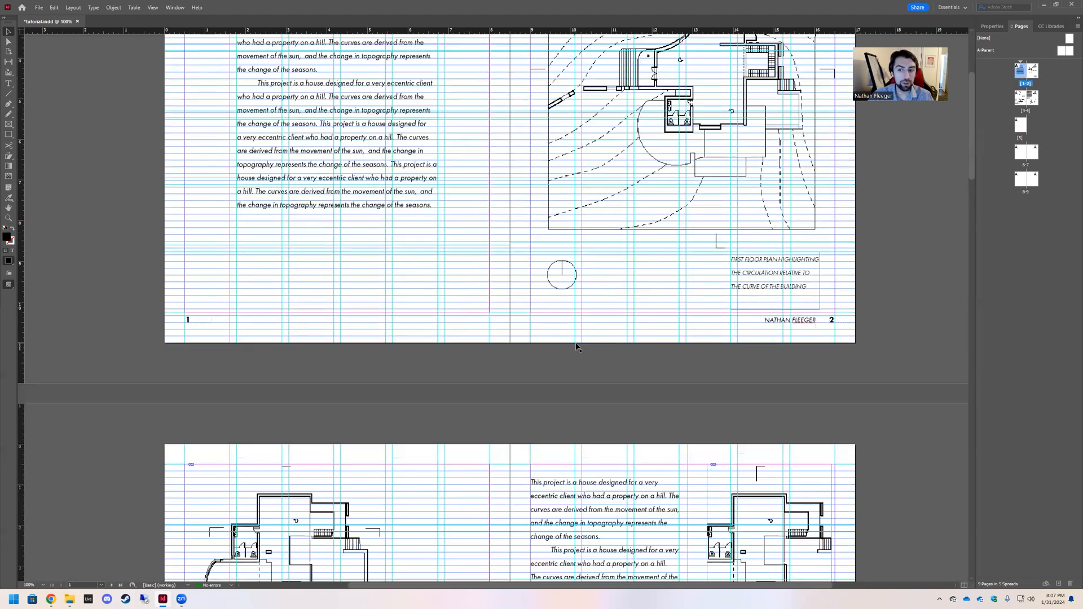
scroll(577, 346, "down", 3)
scroll(608, 440, "down", 1)
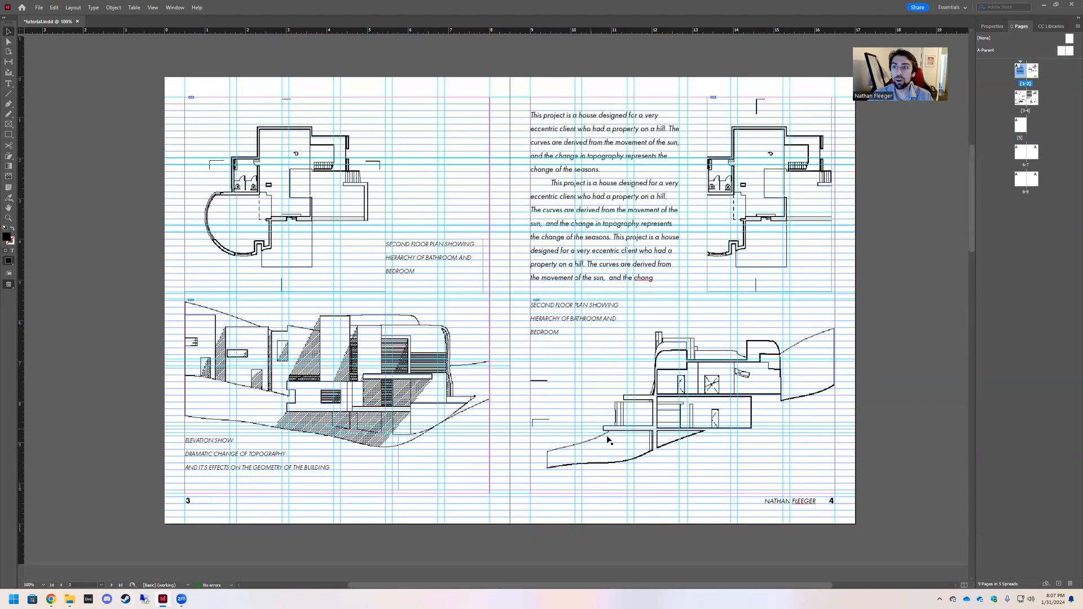
scroll(608, 440, "up", 3)
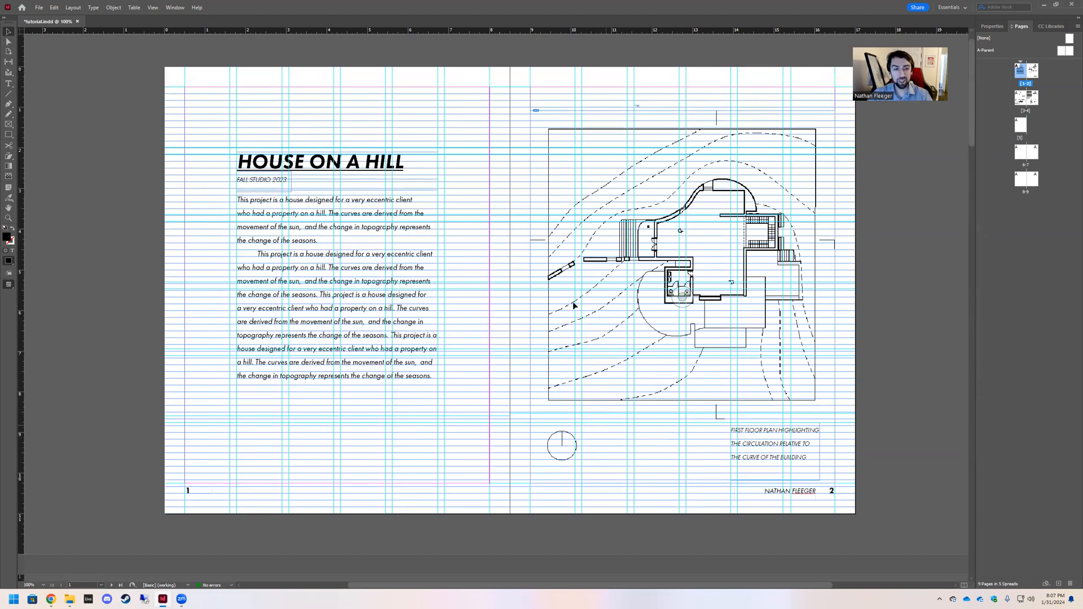
scroll(573, 302, "down", 1)
scroll(590, 303, "down", 3)
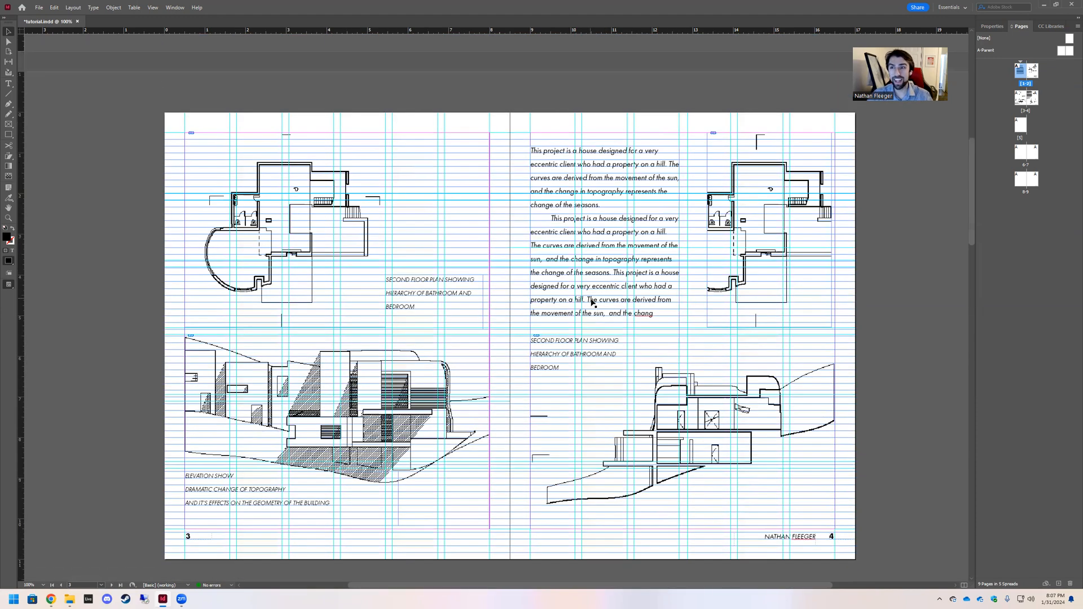
scroll(564, 316, "down", 3)
scroll(535, 324, "up", 3)
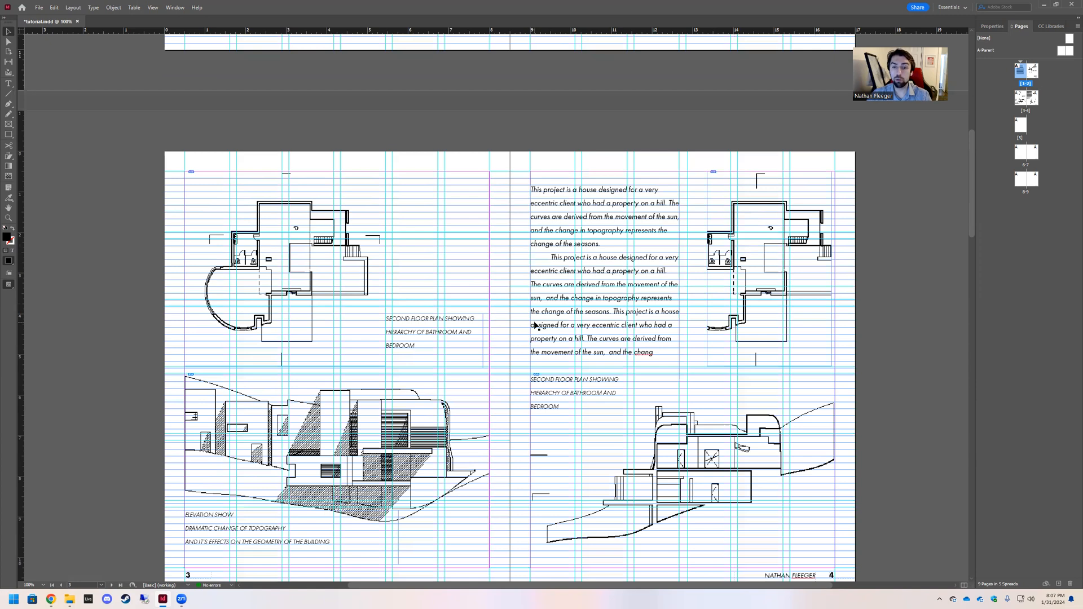
scroll(535, 323, "down", 1)
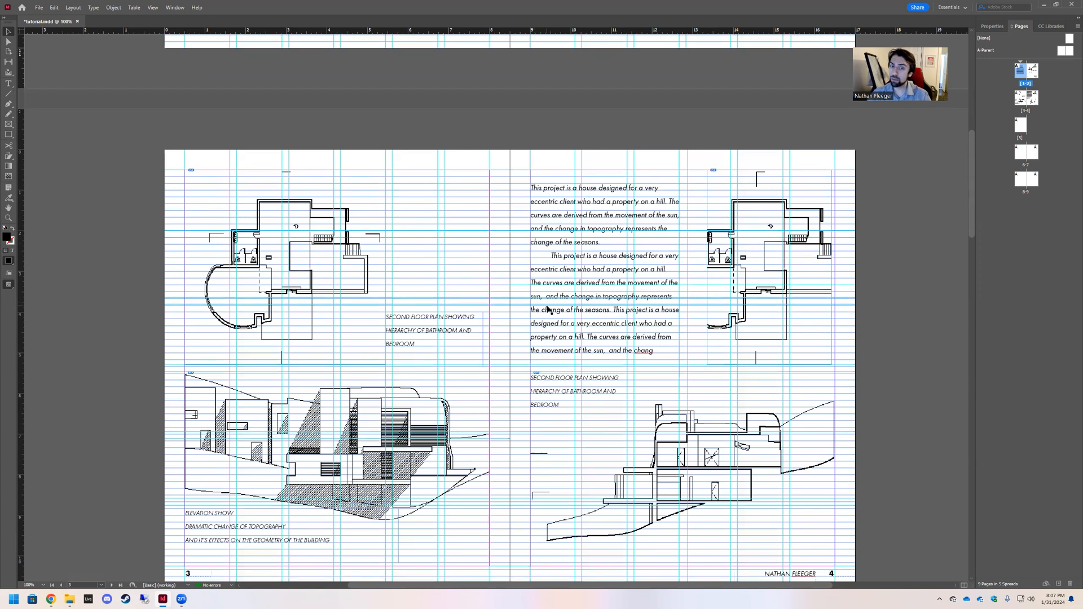
scroll(543, 304, "down", 3)
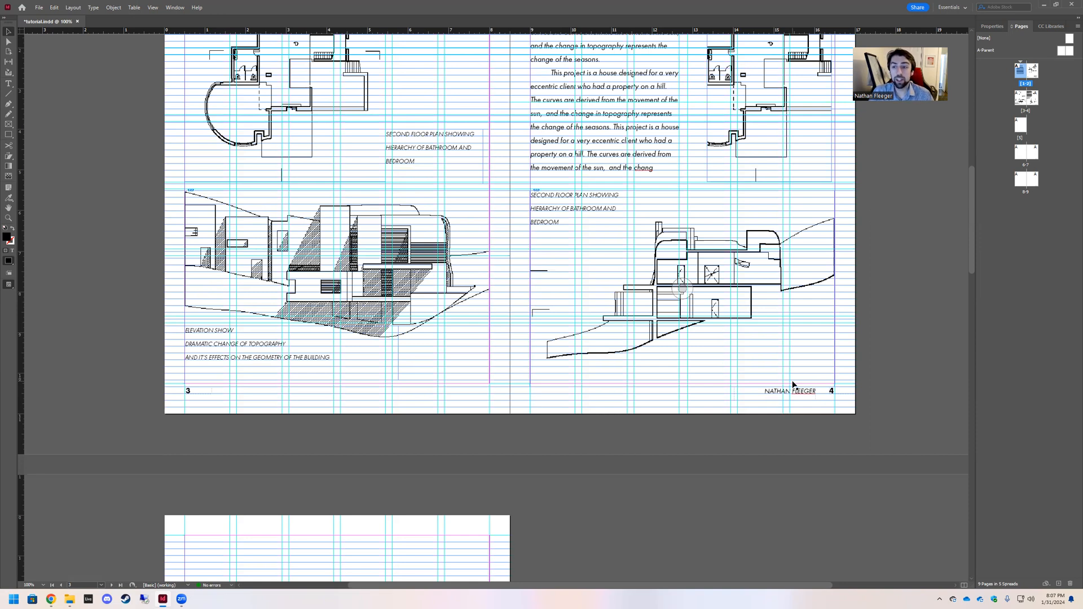
scroll(648, 361, "up", 6)
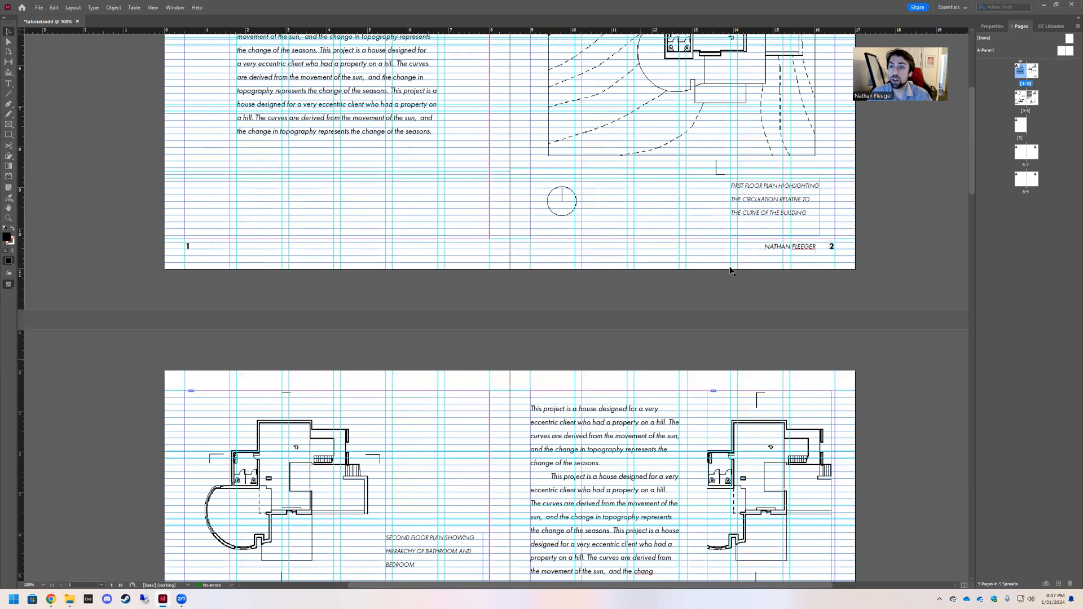
scroll(731, 272, "up", 4)
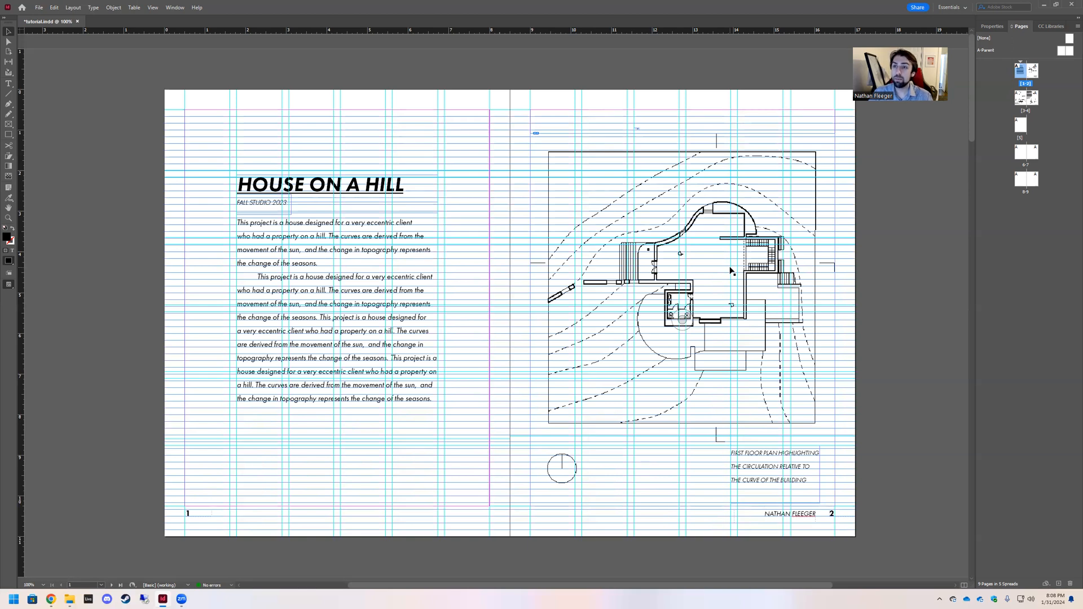
scroll(705, 355, "down", 6)
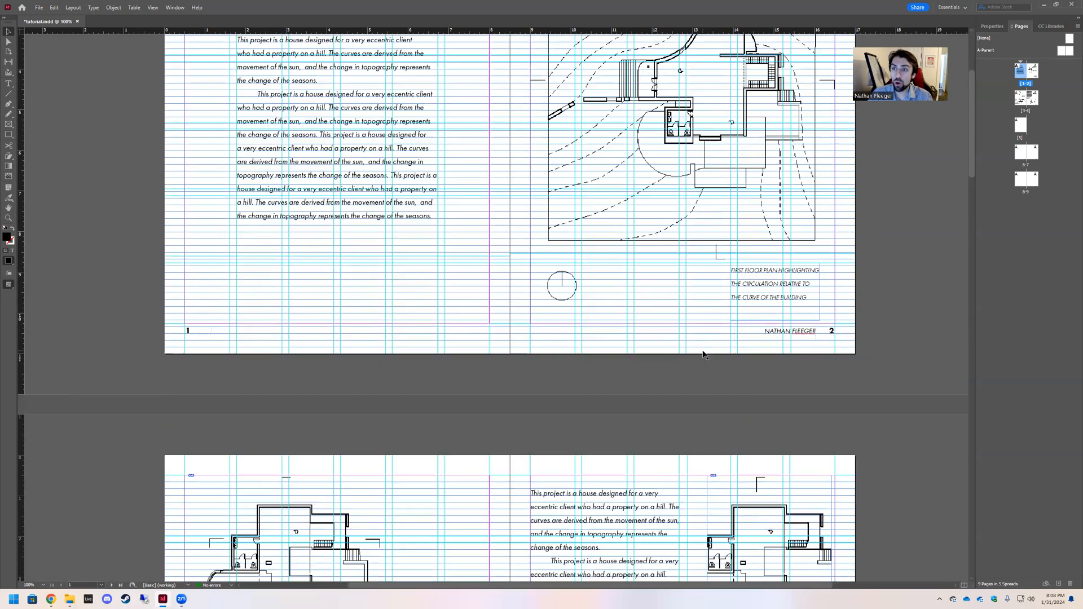
scroll(676, 372, "down", 2)
scroll(482, 372, "down", 3)
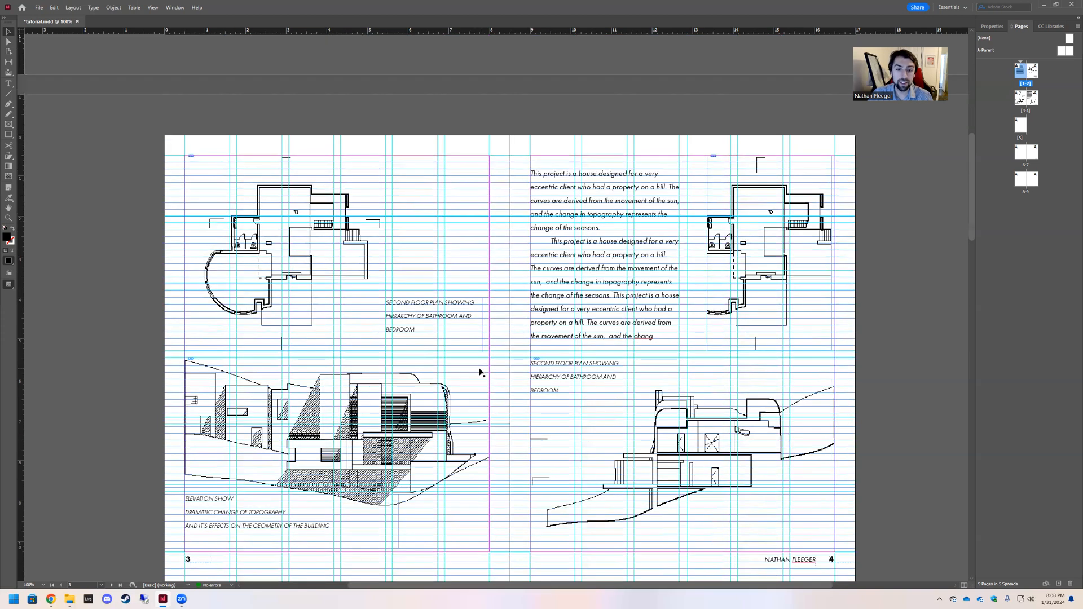
scroll(520, 439, "down", 1)
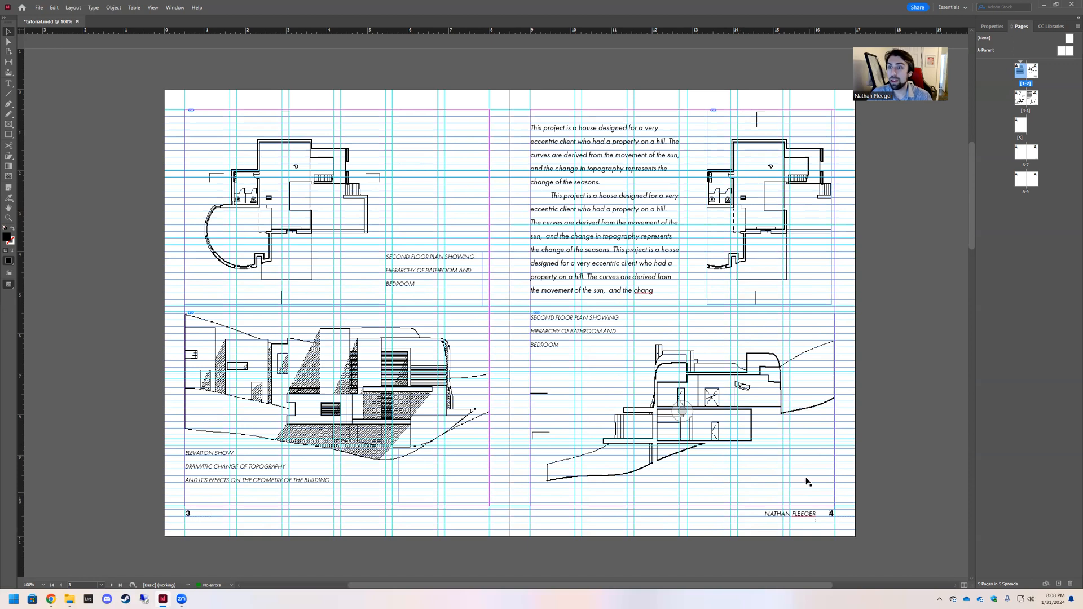
Step: Uncheck Allow Document Pages to Shuffle from page 5's context menu in the Pages panel
left_click(1024, 123)
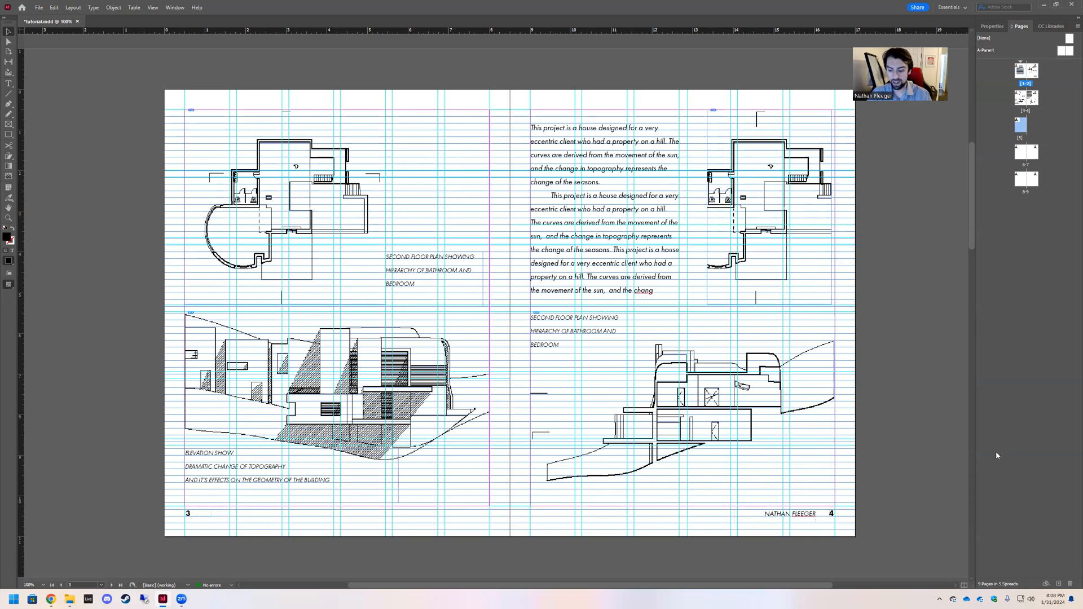
right_click(1017, 122)
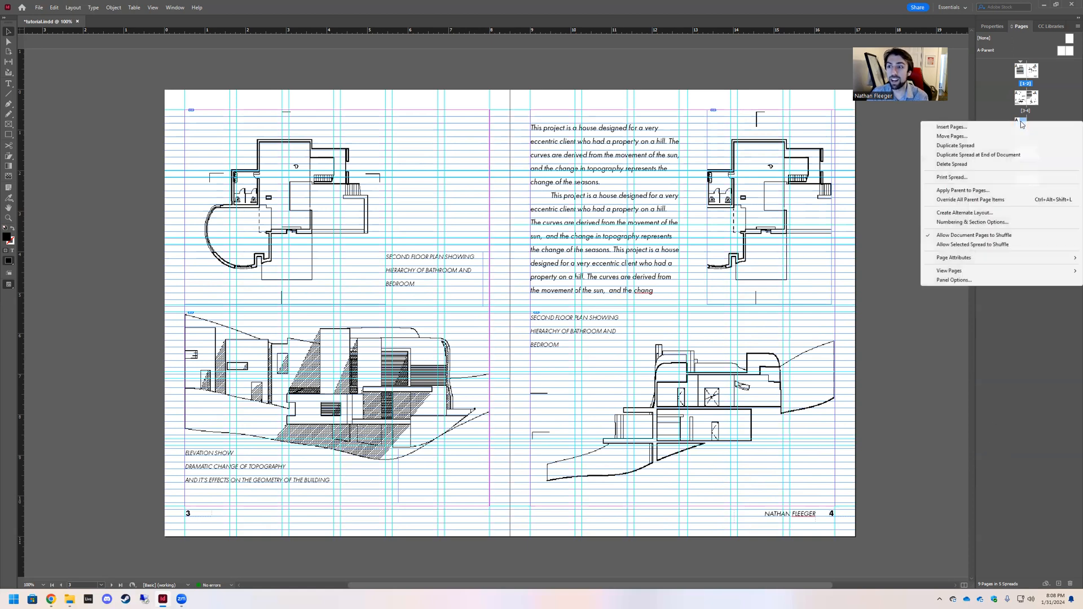
left_click(947, 236)
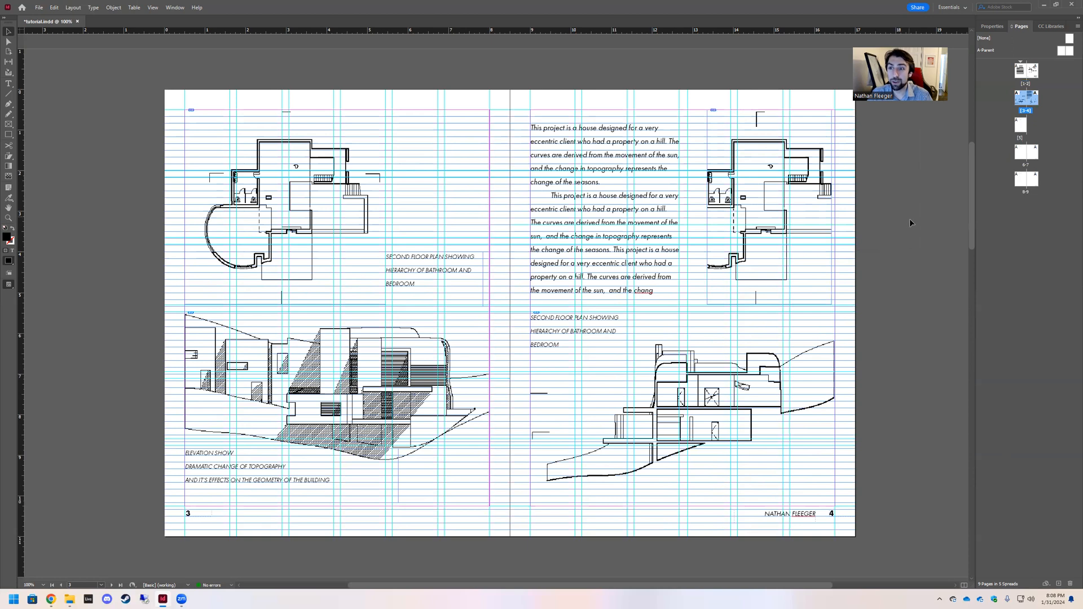